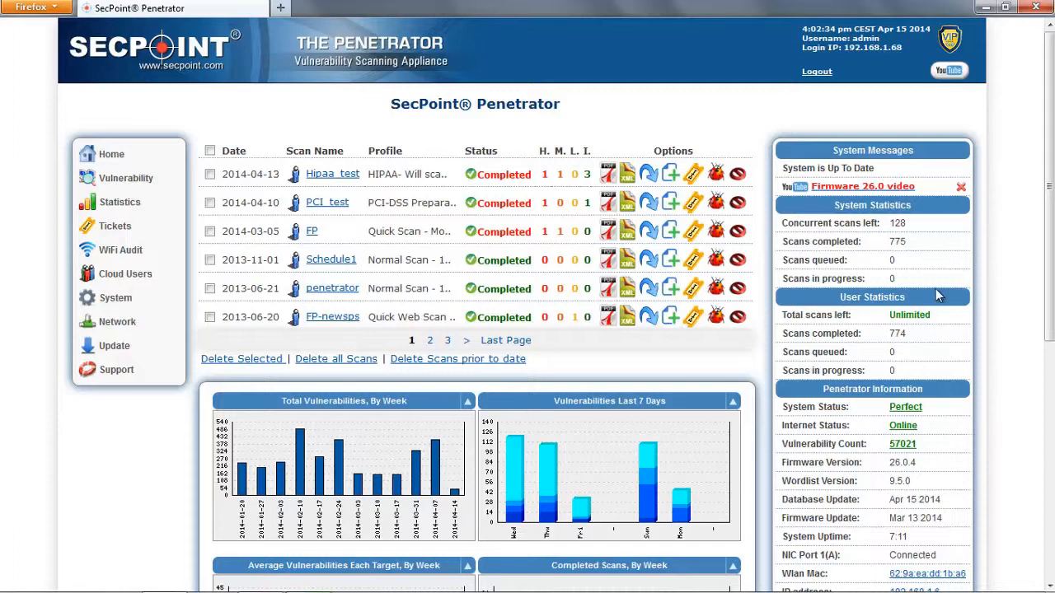
- Set the Vulnerabilities Last 7 Days home page chart to color FFB430 with a 3600-second refresh, and save the charts setup
left_click_drag(1049, 262, 1035, 433)
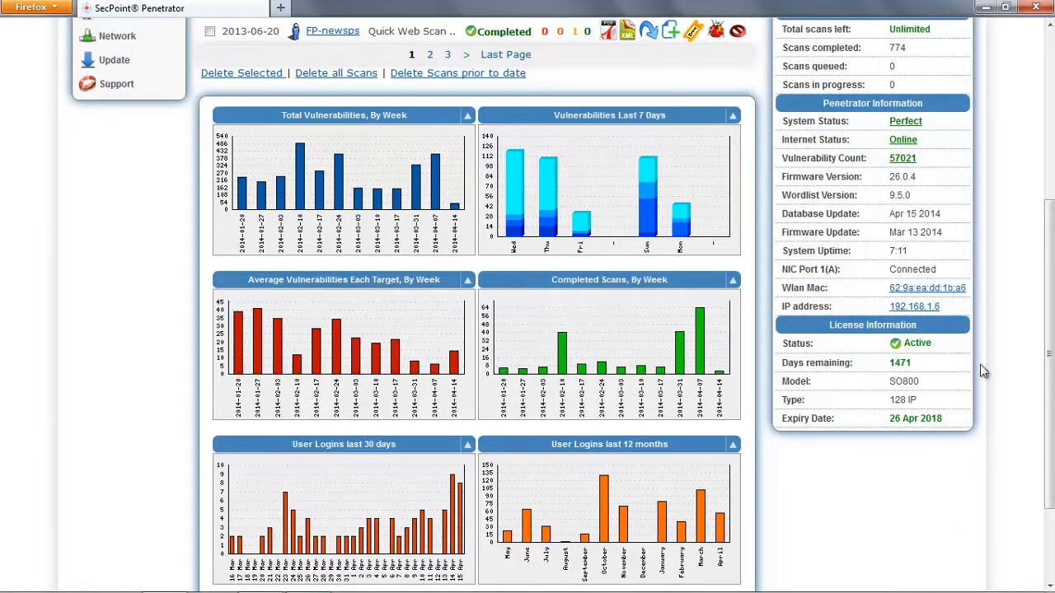
left_click_drag(1045, 376, 1049, 253)
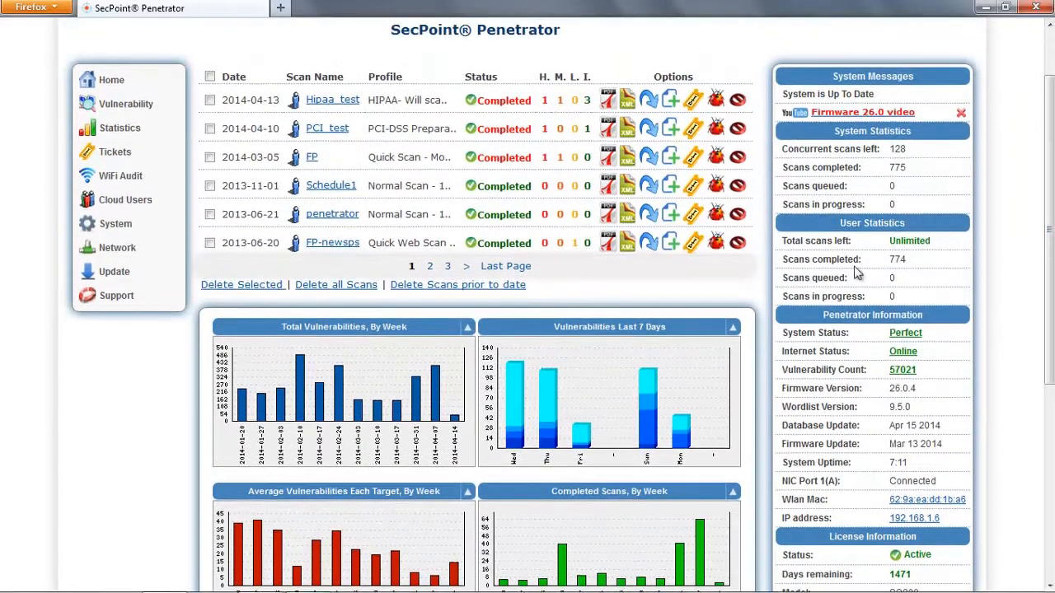
mouse_move(121, 140)
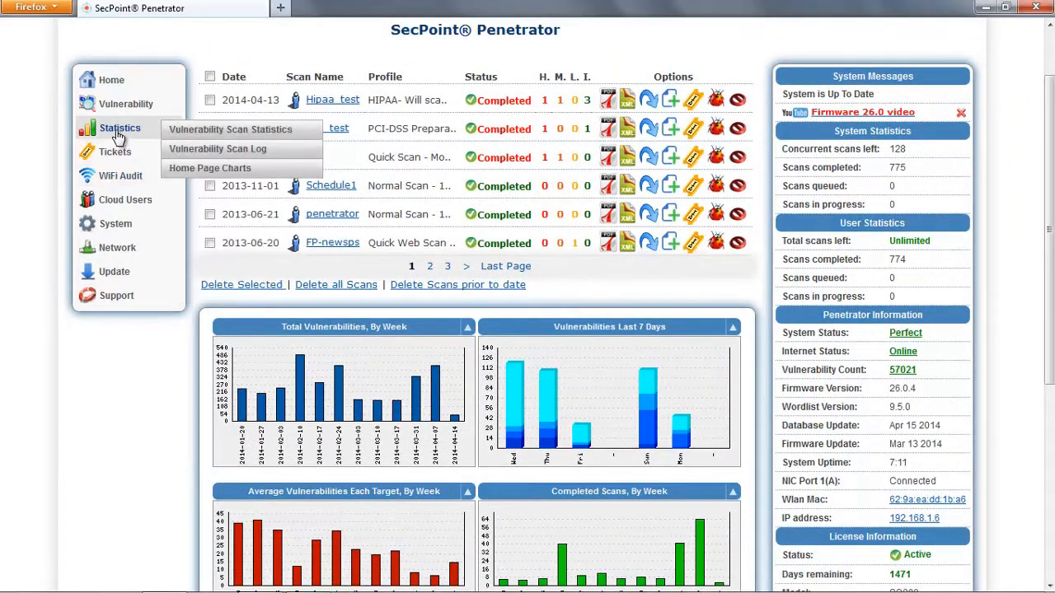
left_click(198, 172)
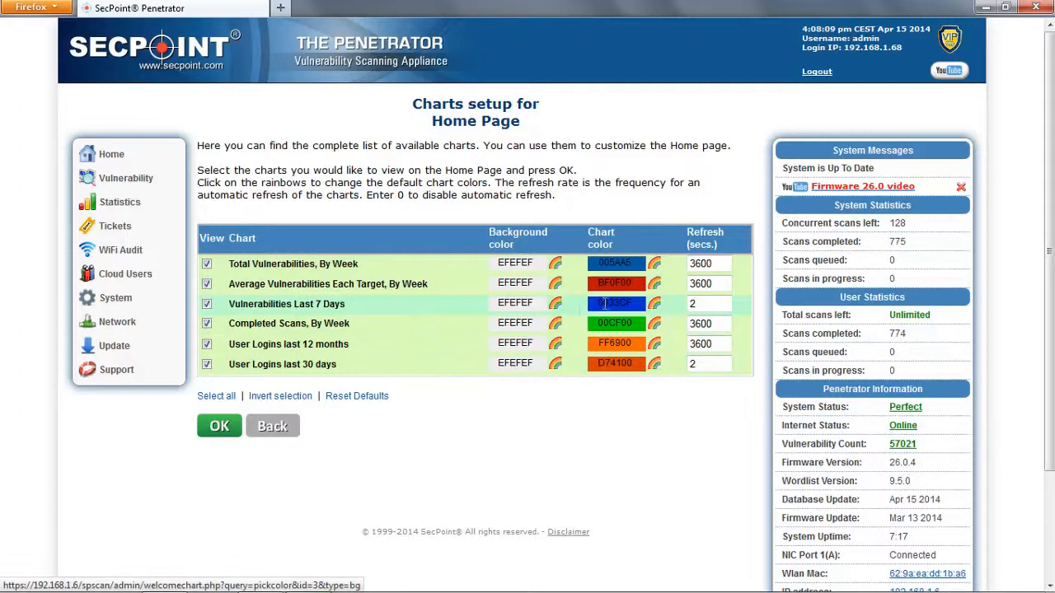
left_click(656, 306)
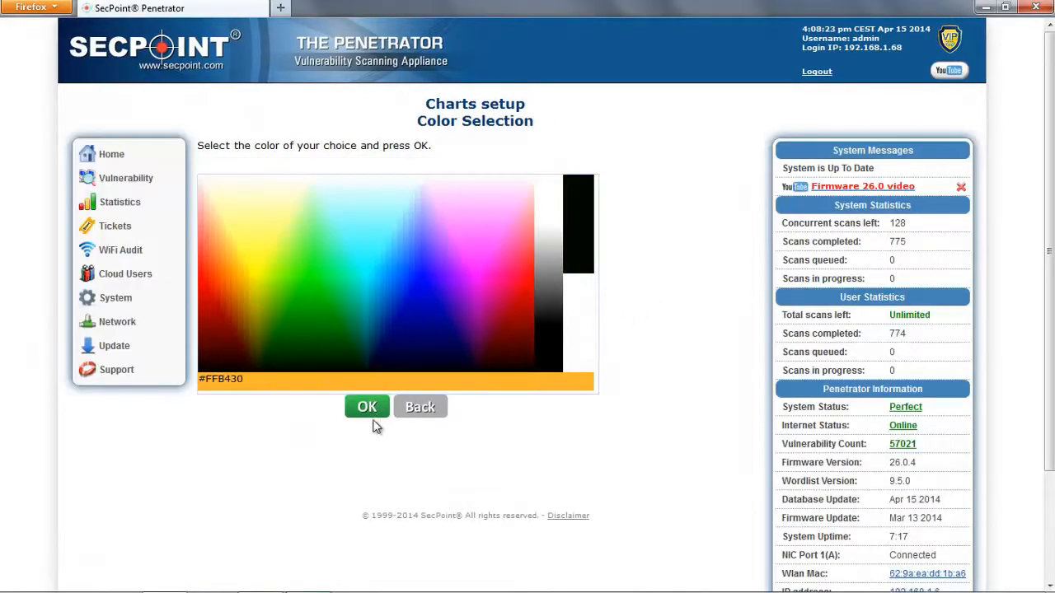
left_click(373, 407)
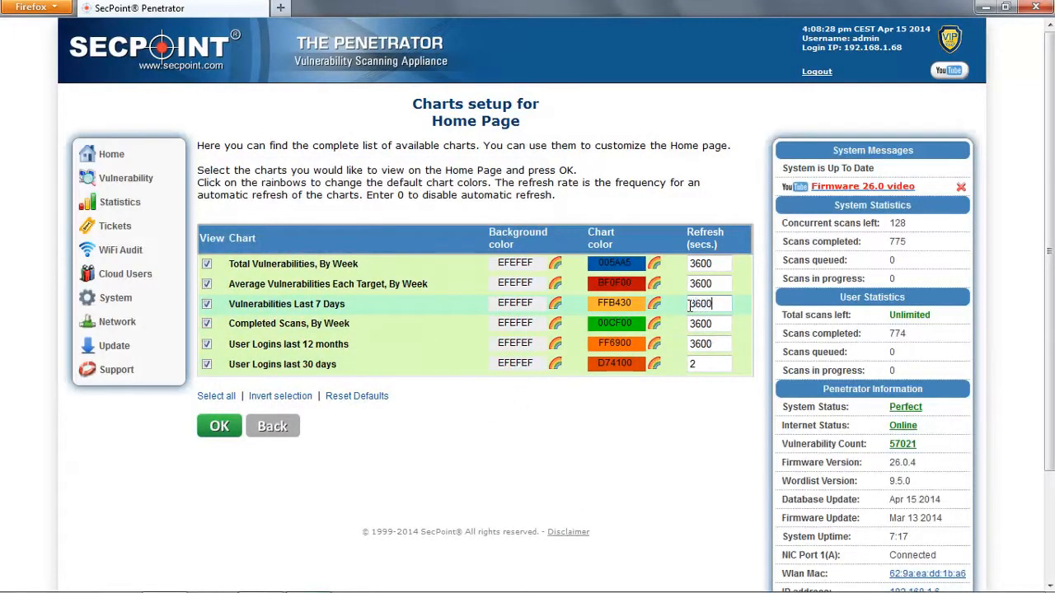
left_click(219, 426)
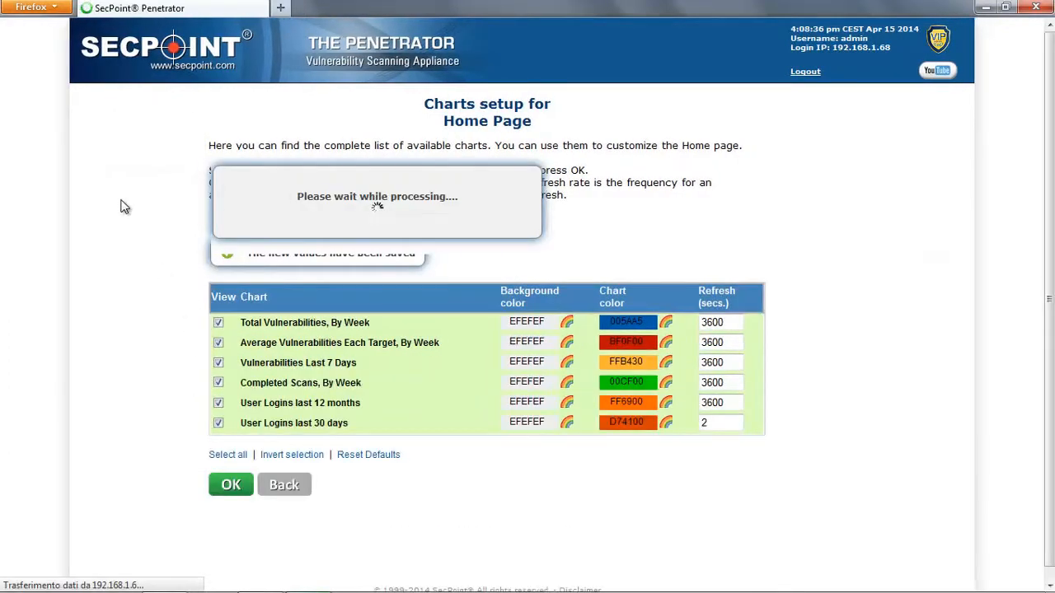
- Rearrange the home page charts so Completed Scans sits above Vulnerabilities Last 7 Days and Total Vulnerabilities sits below Average Vulnerabilities Each Target
left_click(112, 155)
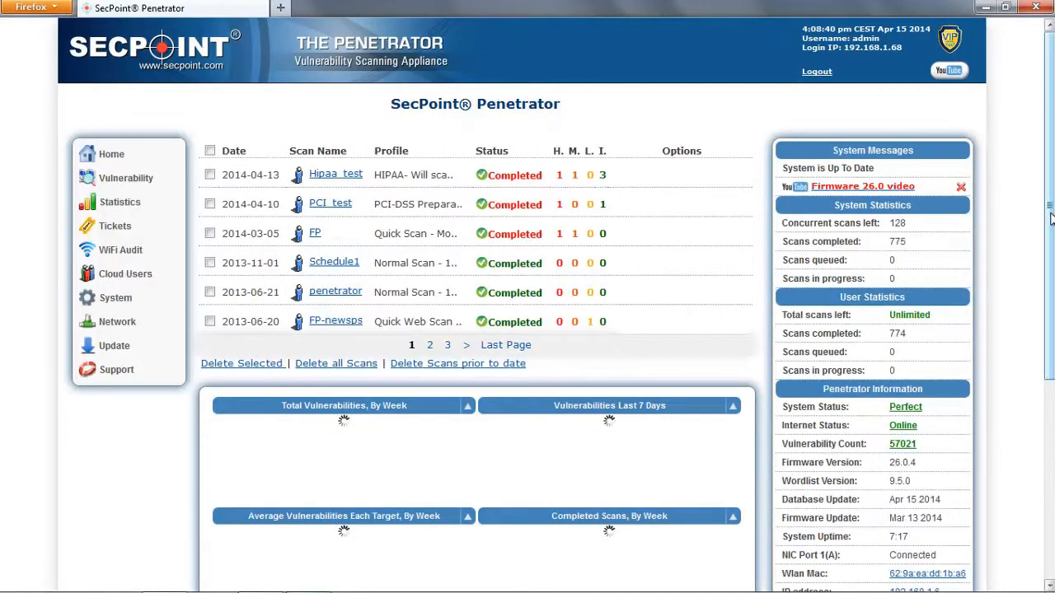
left_click_drag(1050, 219, 1051, 368)
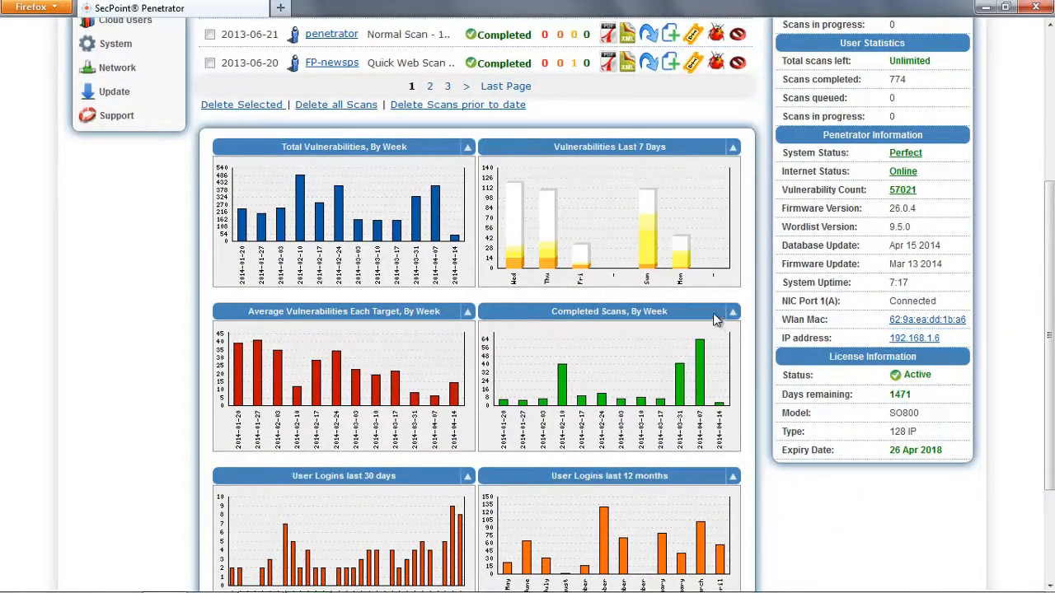
left_click_drag(684, 320, 694, 146)
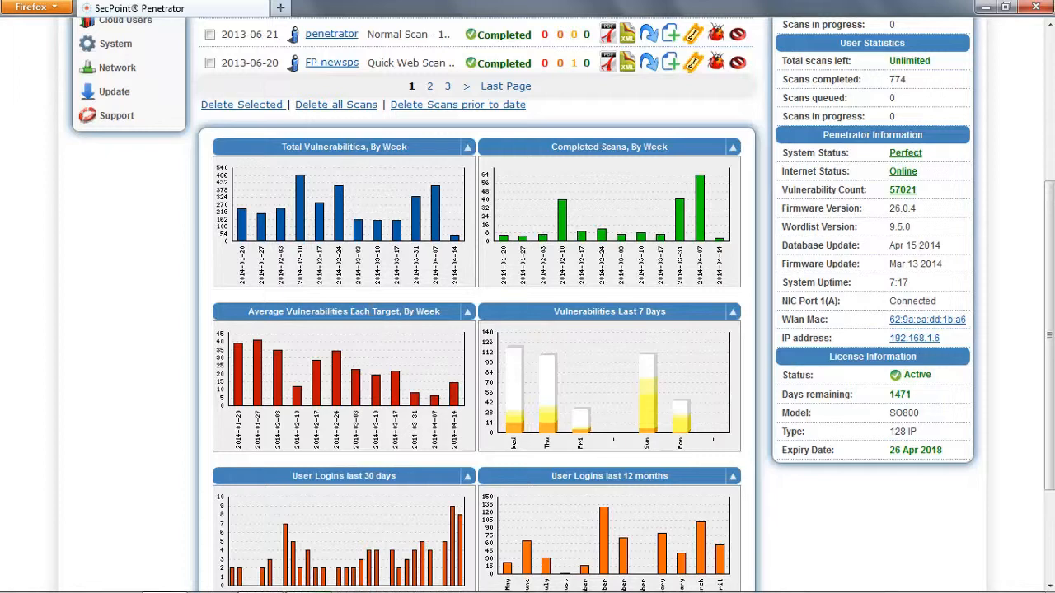
left_click_drag(346, 146, 353, 351)
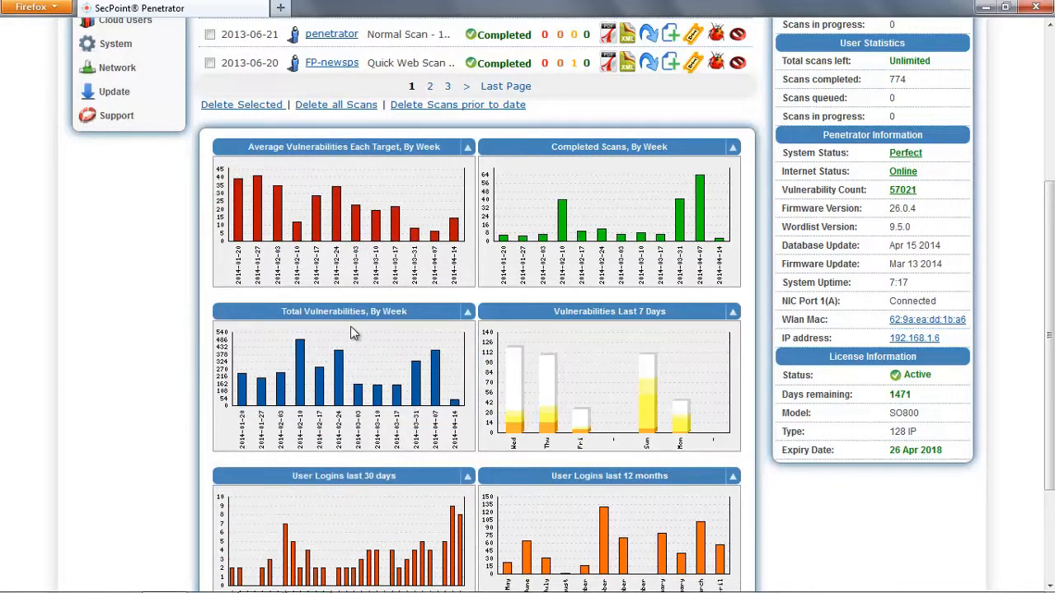
- Collapse the Total Vulnerabilities, By Week and User Logins last 30 days charts, and expand both again
left_click(467, 311)
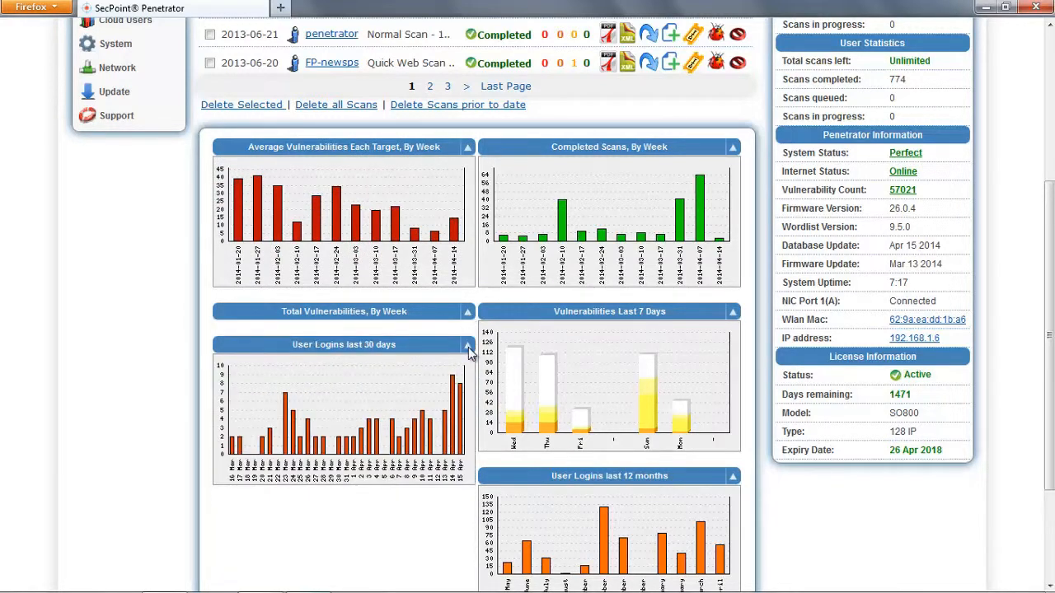
left_click(469, 346)
left_click(468, 346)
left_click(467, 313)
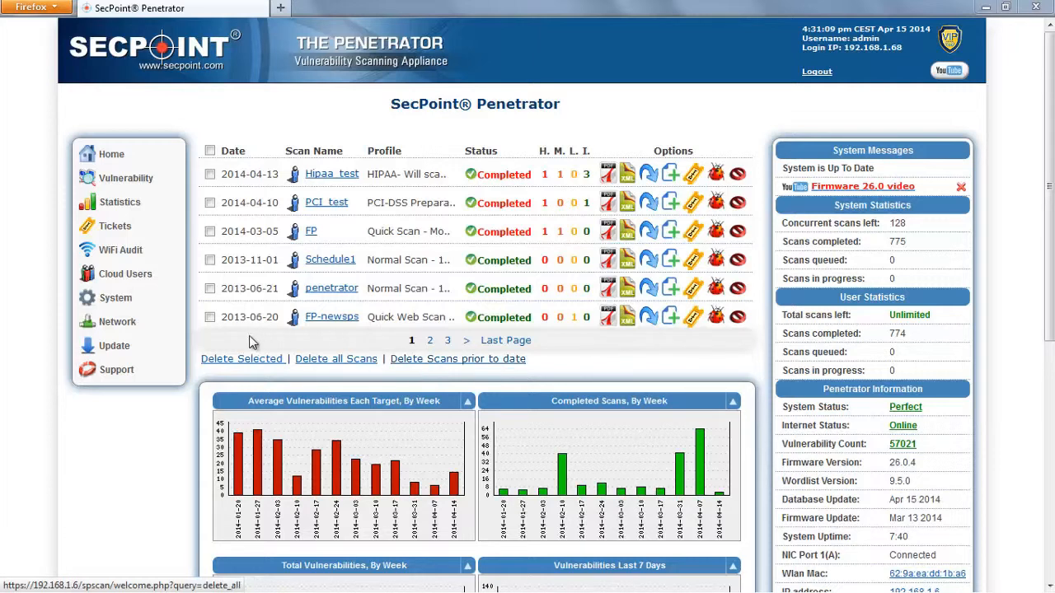
- Start a forced firmware update of the appliance and confirm it
mouse_move(120, 348)
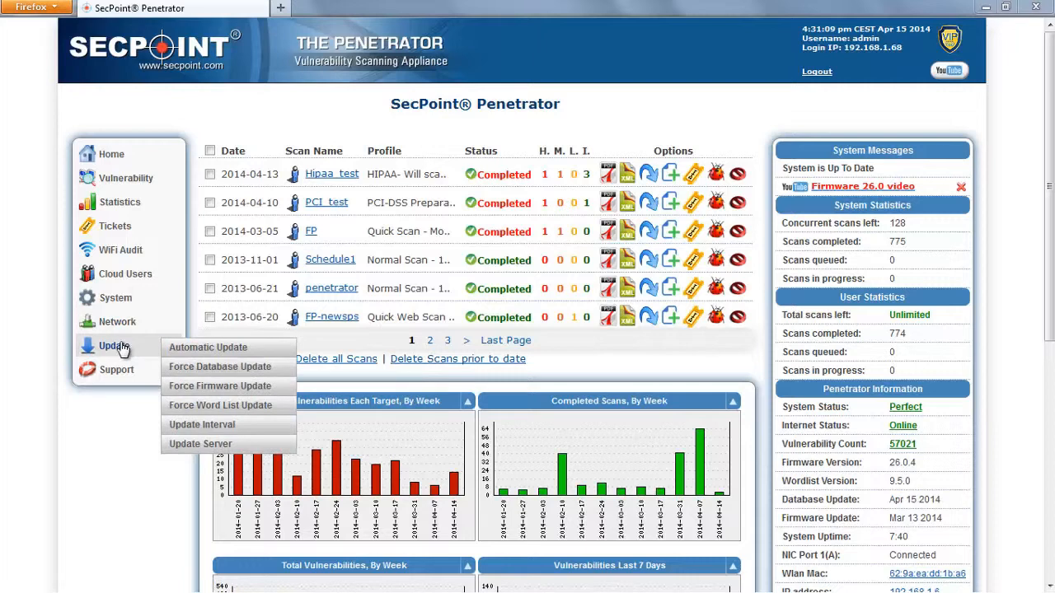
left_click(252, 387)
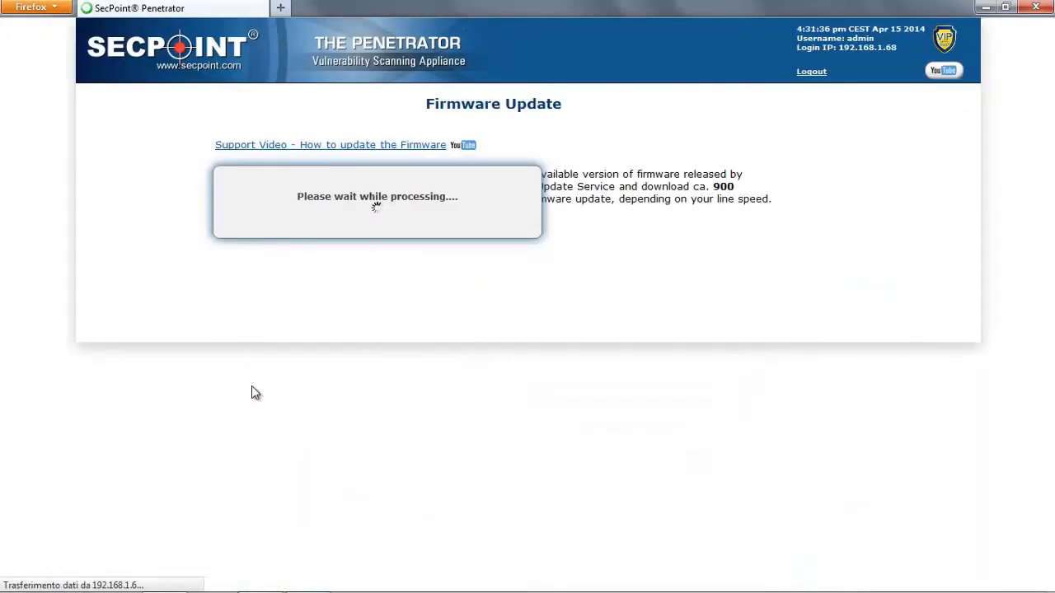
left_click(310, 354)
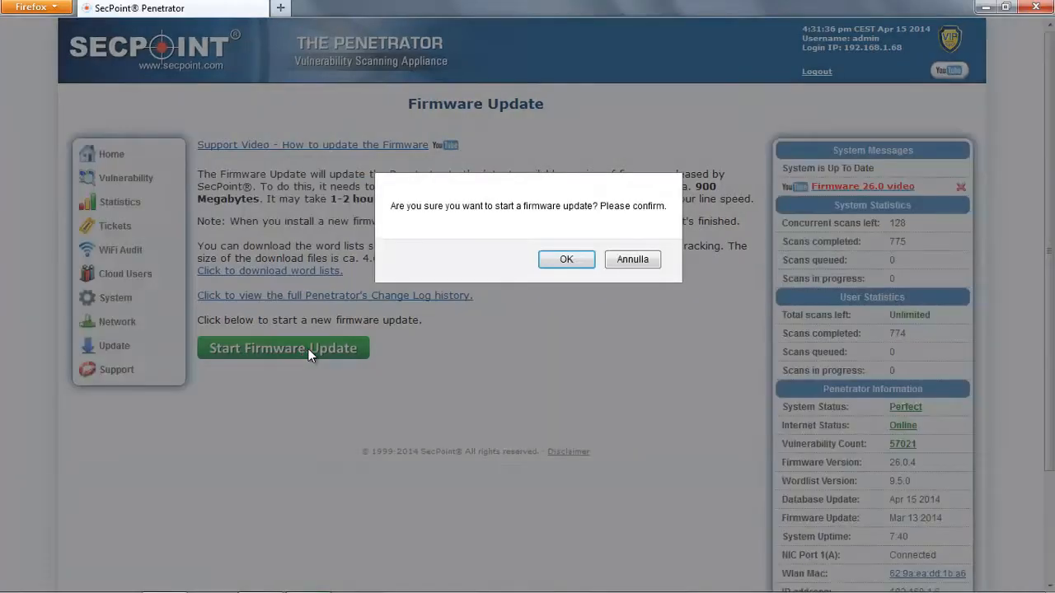
left_click(566, 262)
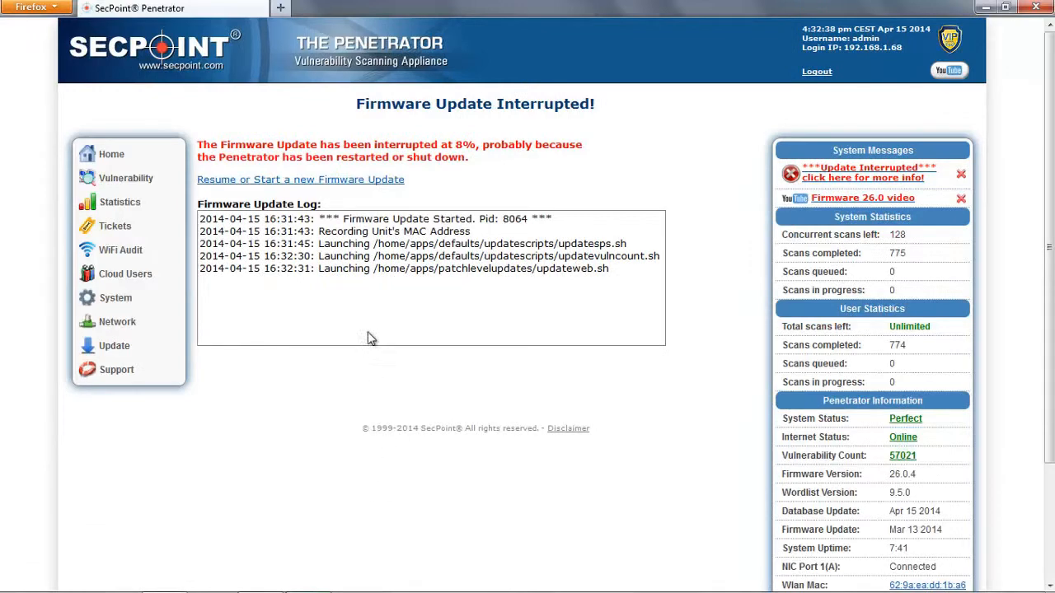
- Resume the interrupted firmware update from its last safe check point and confirm it
left_click(352, 180)
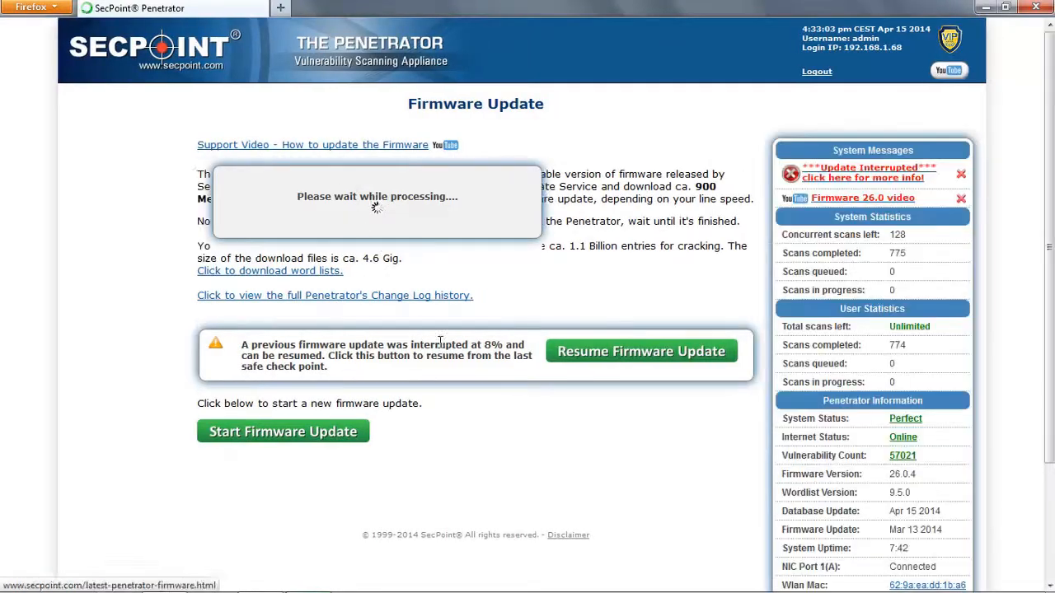
left_click(579, 358)
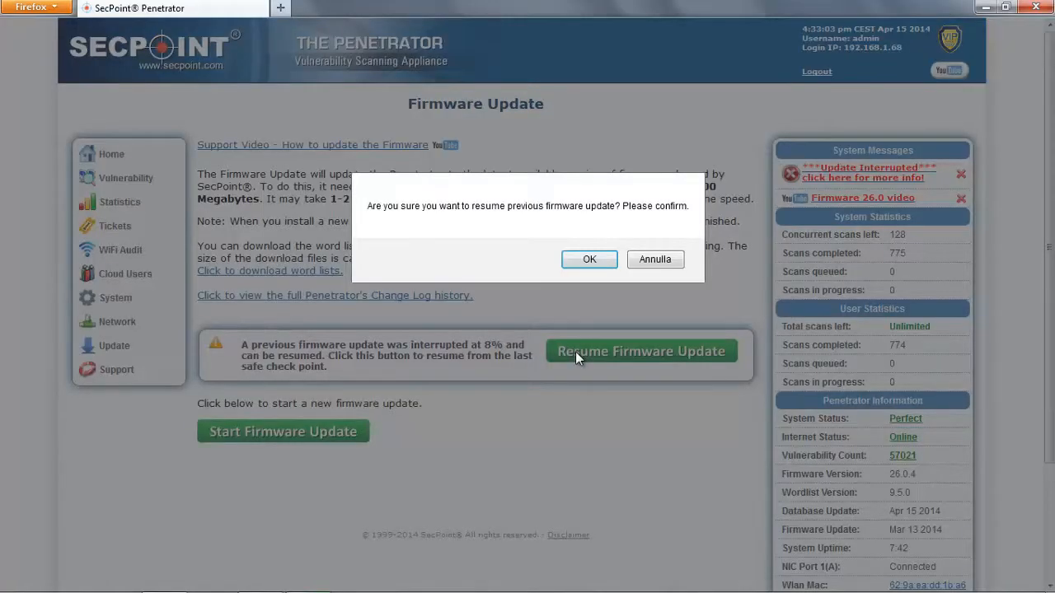
left_click(580, 261)
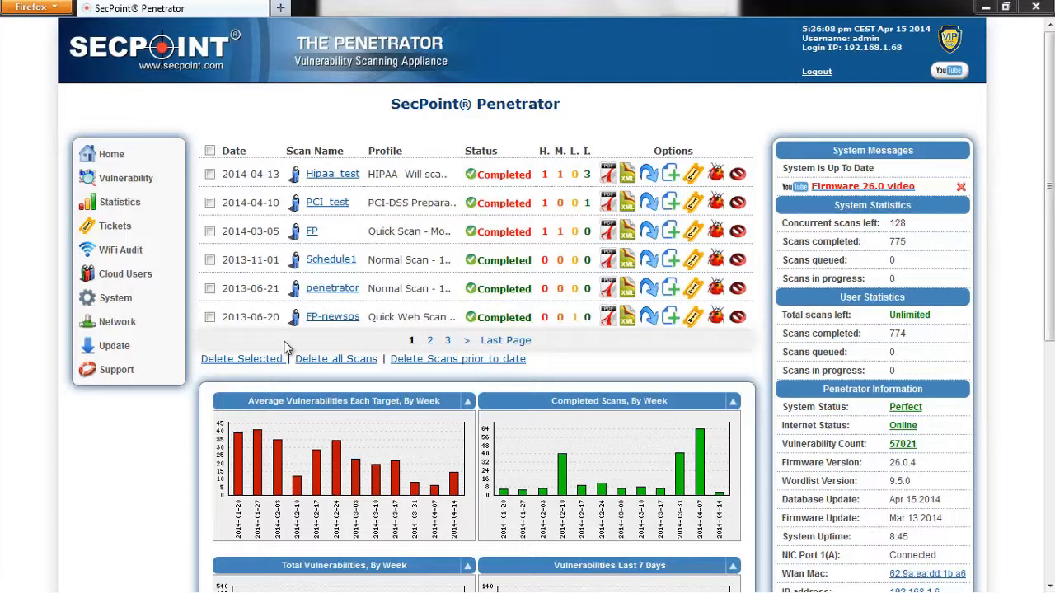
- Create a new vulnerability scan named "test" and proceed to the IP address selection
mouse_move(155, 181)
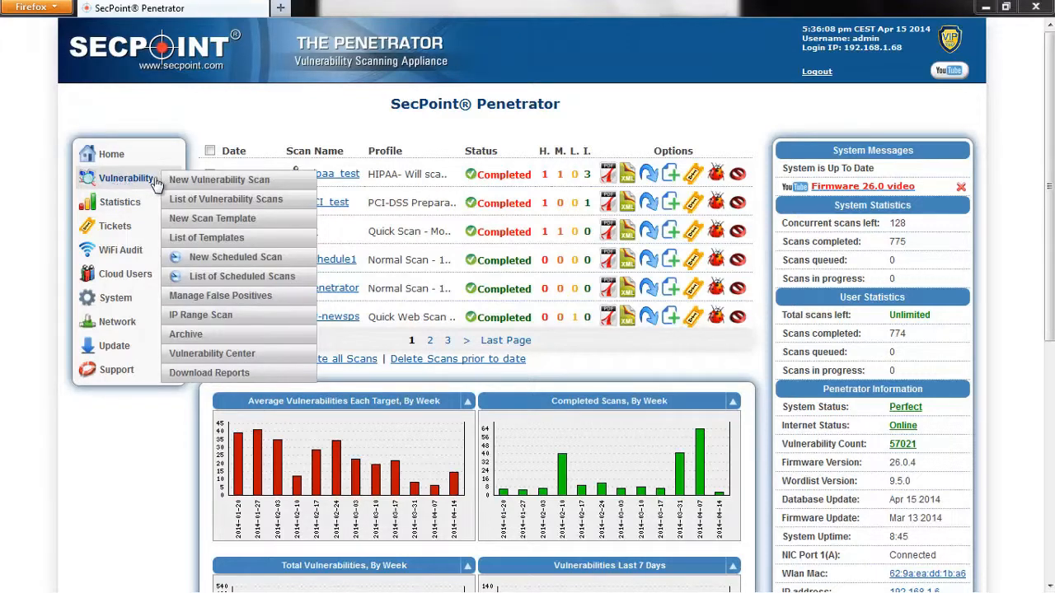
left_click(198, 182)
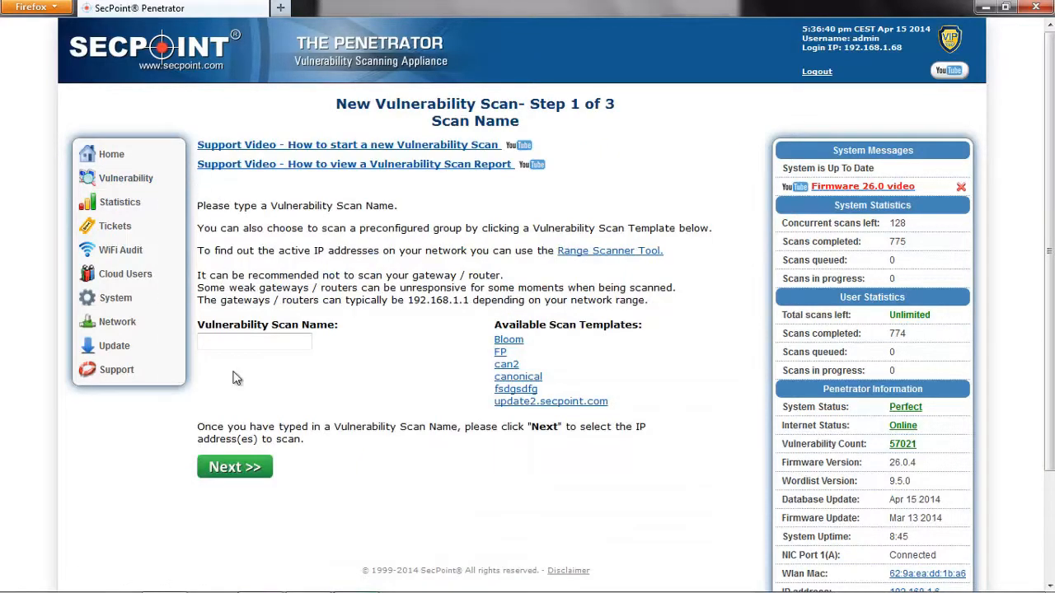
left_click(253, 338)
type("test")
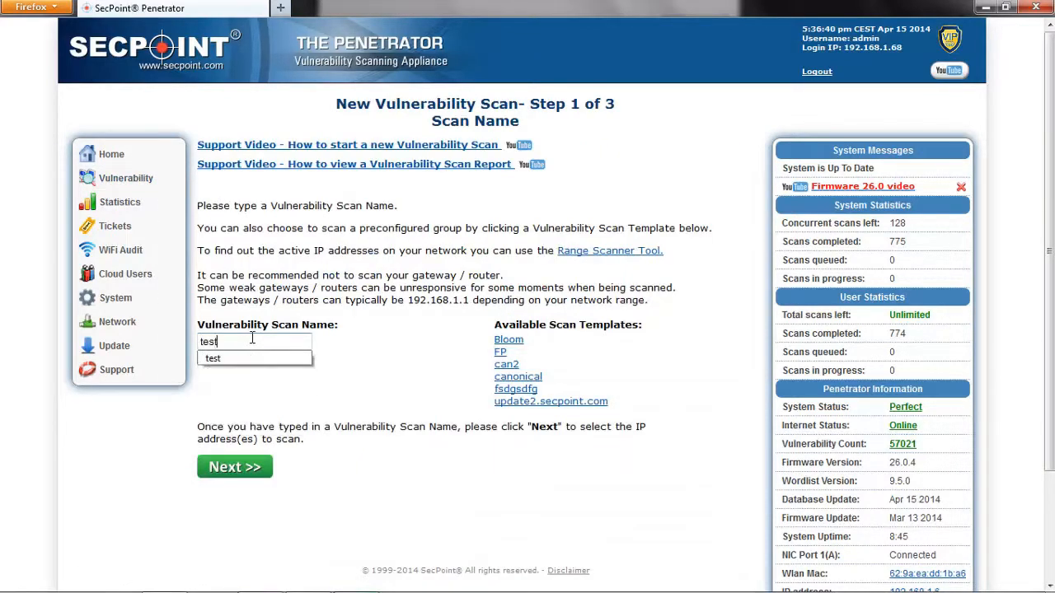
key("Return")
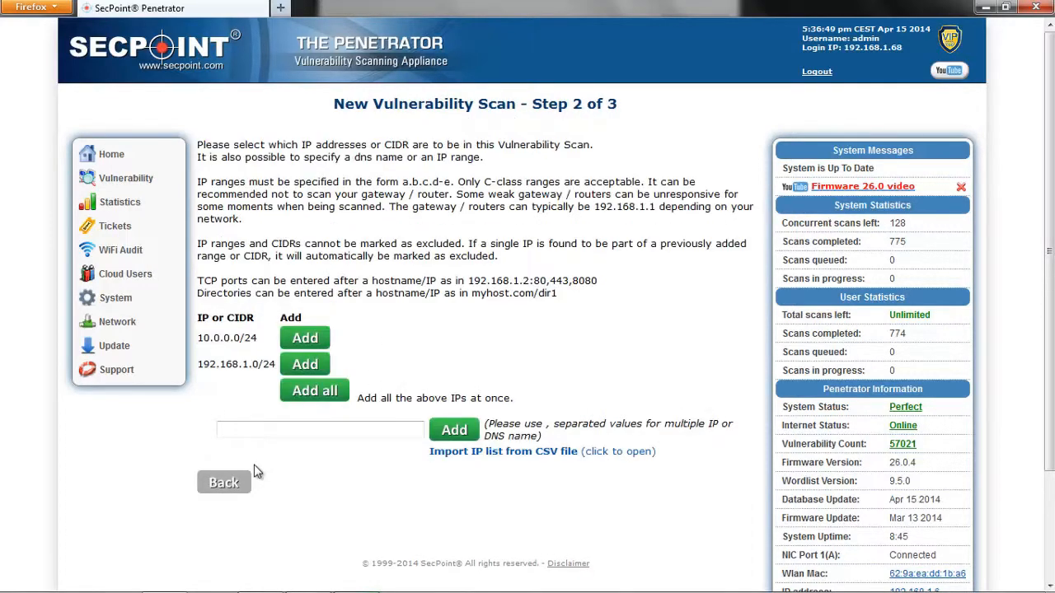
- Add 192.168.1.0/24 to the scan, select the HIPAA profile, and switch it to PCI-DSS Preparation for Web Applications
left_click(303, 367)
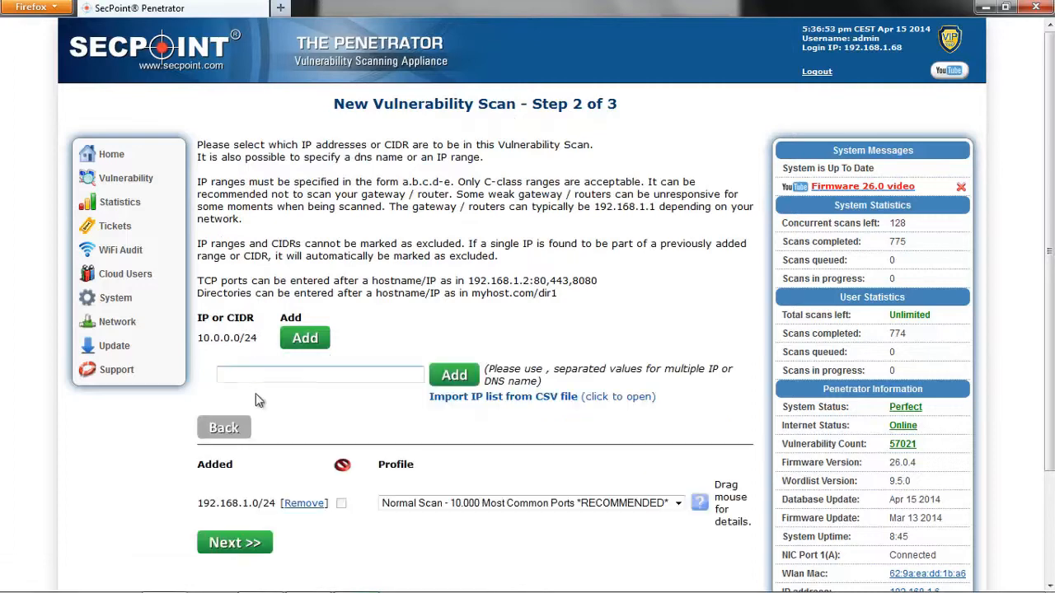
left_click(679, 506)
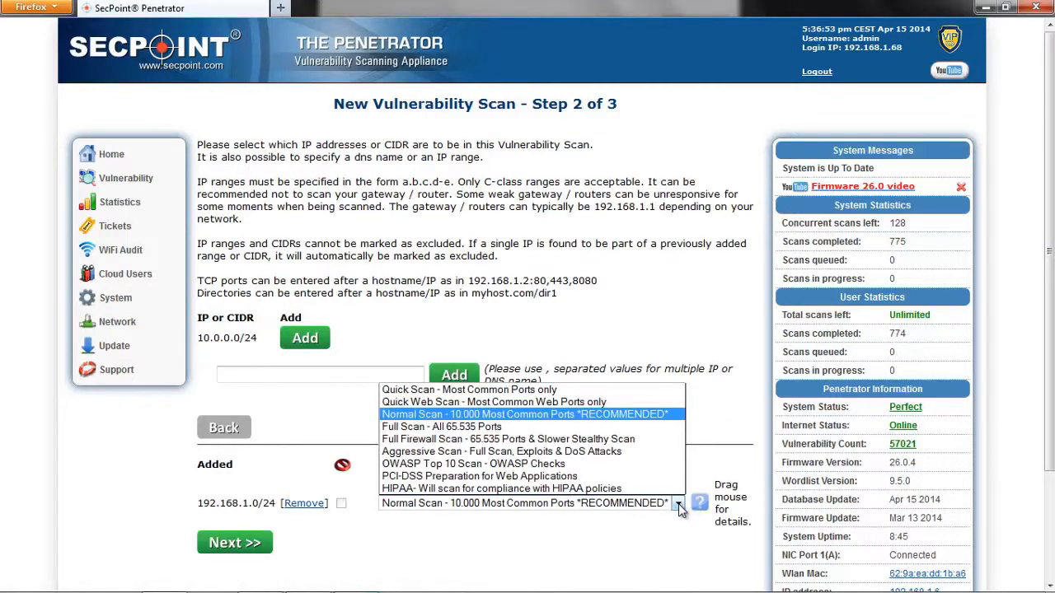
left_click(582, 488)
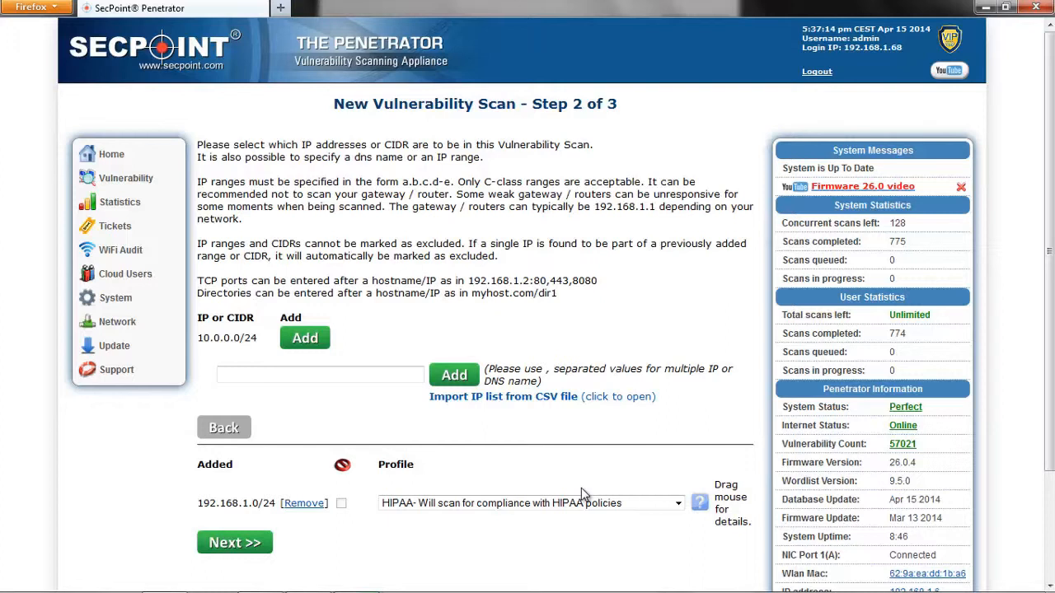
left_click(581, 503)
left_click(577, 486)
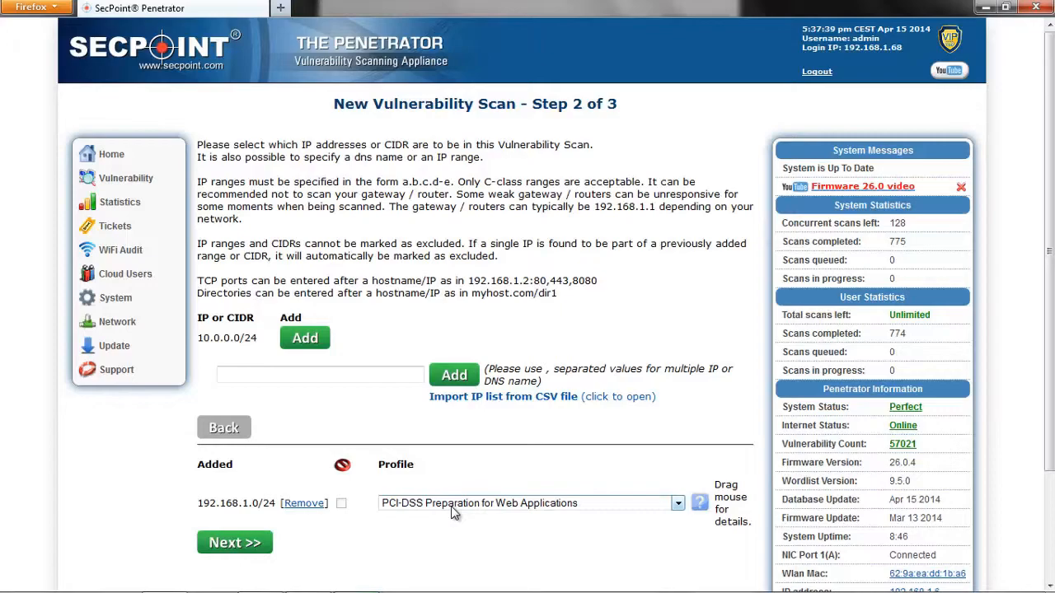
- Switch to the PCI_test PDF report and examine the PCI-DSS for Web Applications profile description and its OWASP 2013 Top 10 checks
key("alt+Tab")
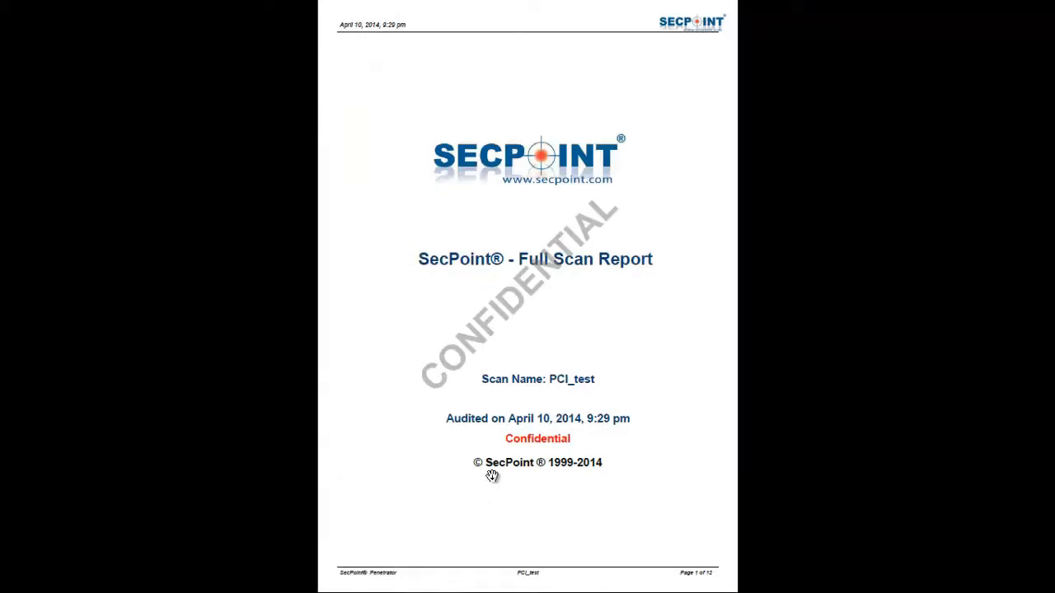
scroll(492, 476, "down", 3)
scroll(492, 476, "down", 5)
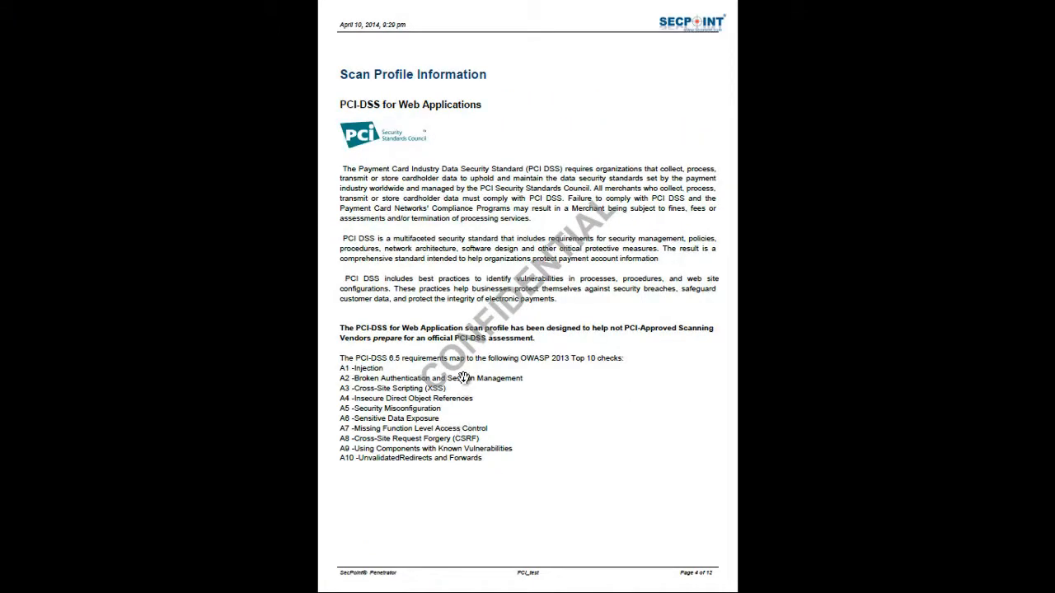
scroll(464, 376, "up", 3)
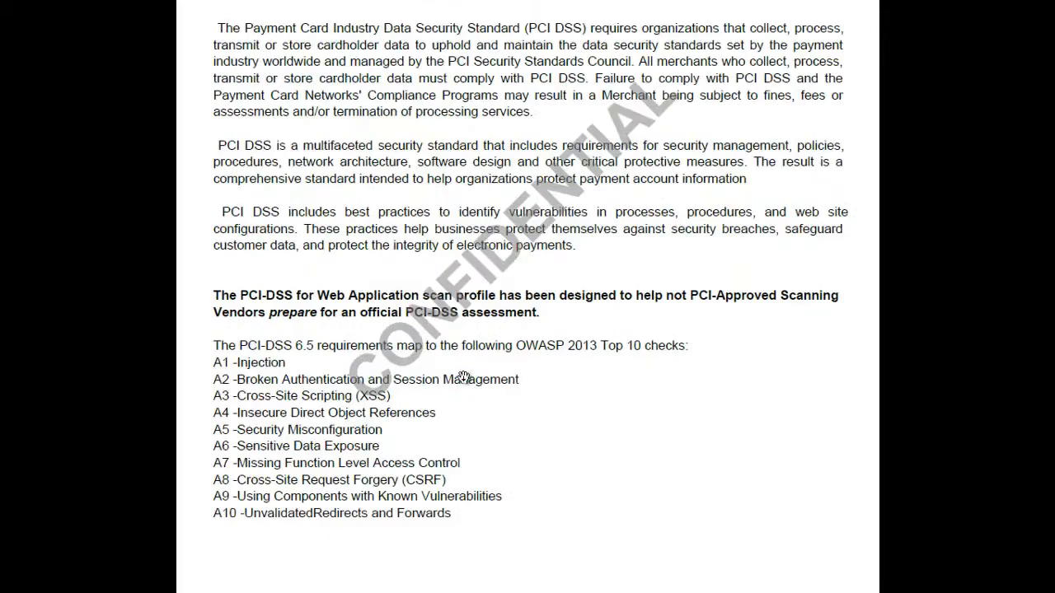
scroll(464, 375, "up", 4)
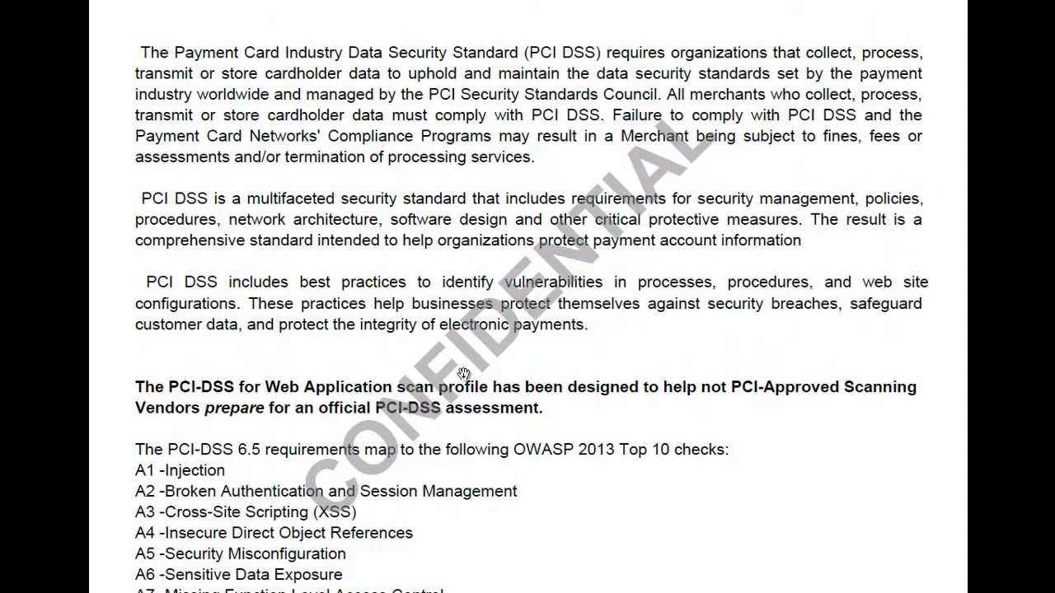
scroll(464, 375, "up", 2)
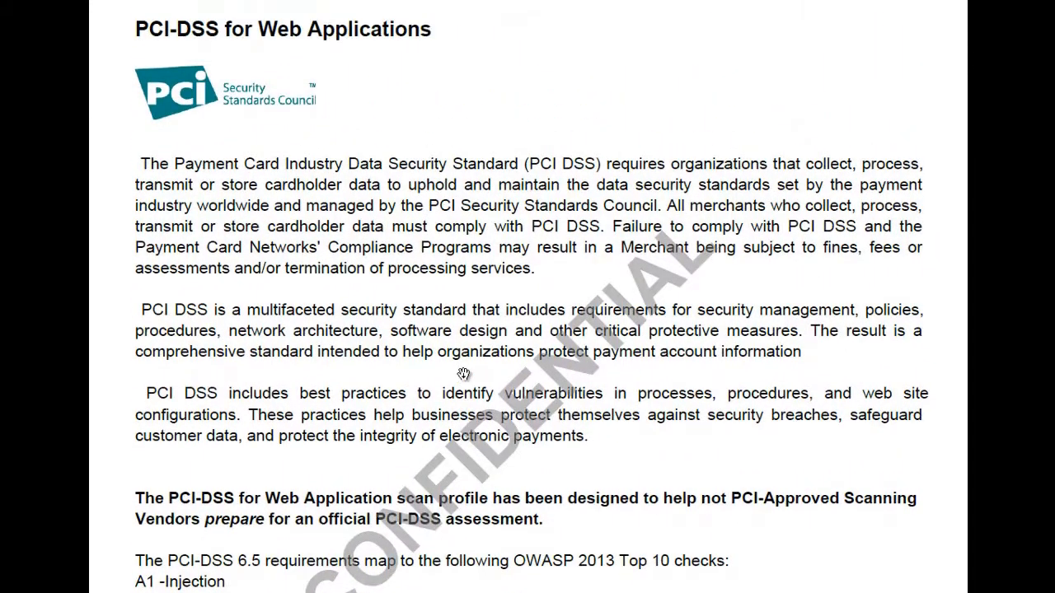
scroll(464, 375, "down", 3)
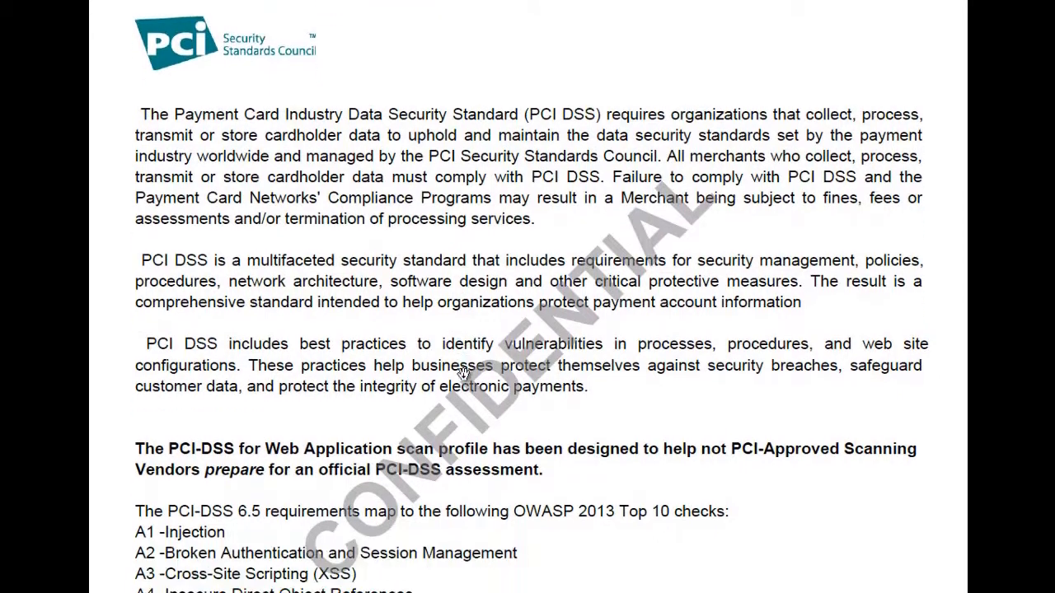
scroll(464, 375, "down", 4)
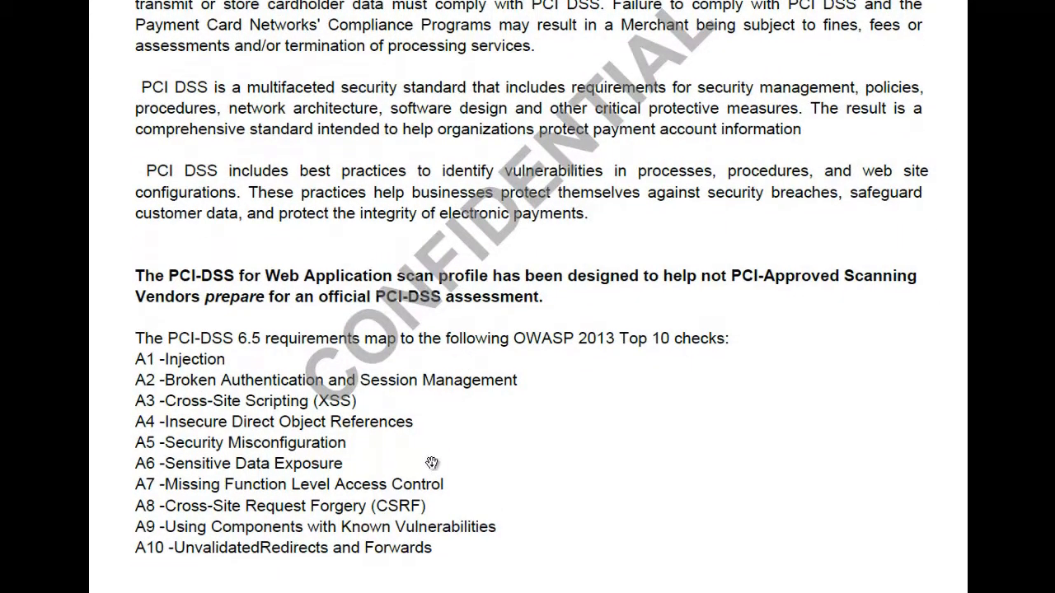
- Switch to the Penetrator home page and examine the concurrent scans left, total scans left and scans completed in the statistics
scroll(435, 501, "down", 2)
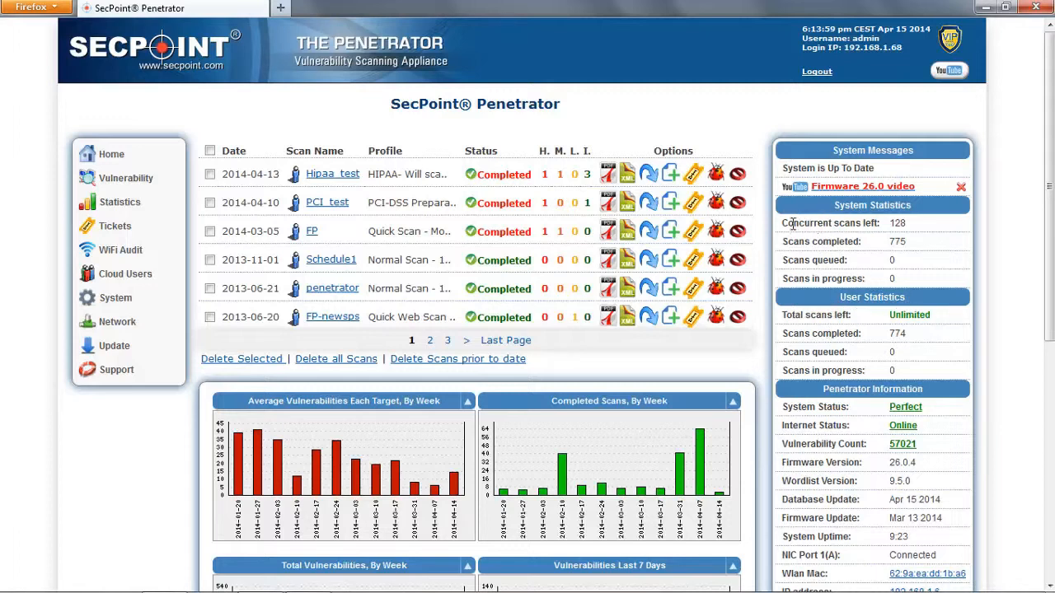
left_click_drag(782, 222, 906, 224)
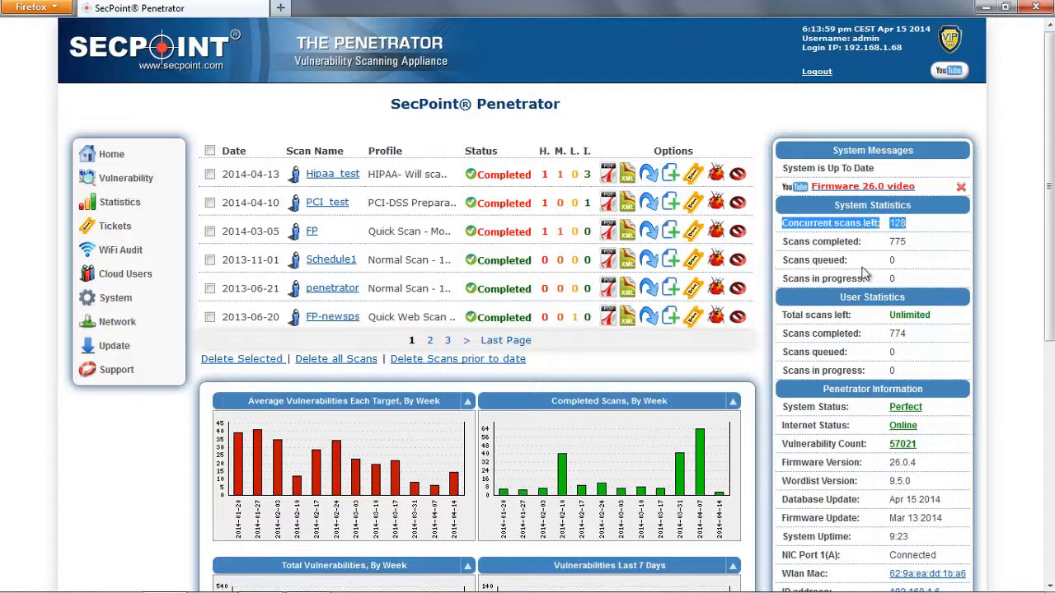
left_click(920, 235)
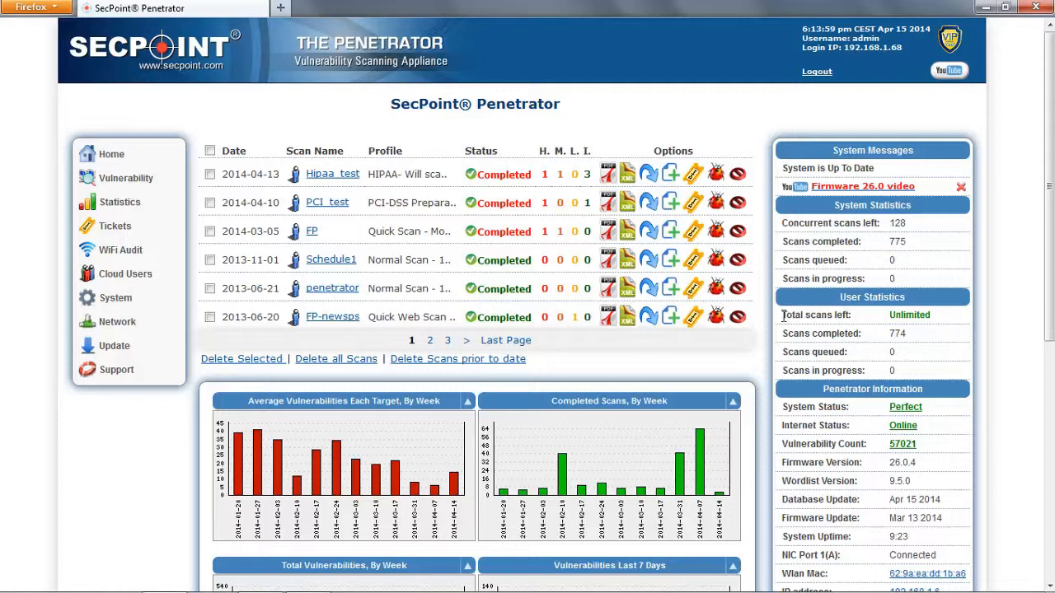
left_click_drag(782, 314, 855, 323)
left_click(860, 323)
double_click(895, 333)
left_click(855, 224)
- Open the report download page and set the date range from 2014-04-01 to 2014-04-30
mouse_move(138, 183)
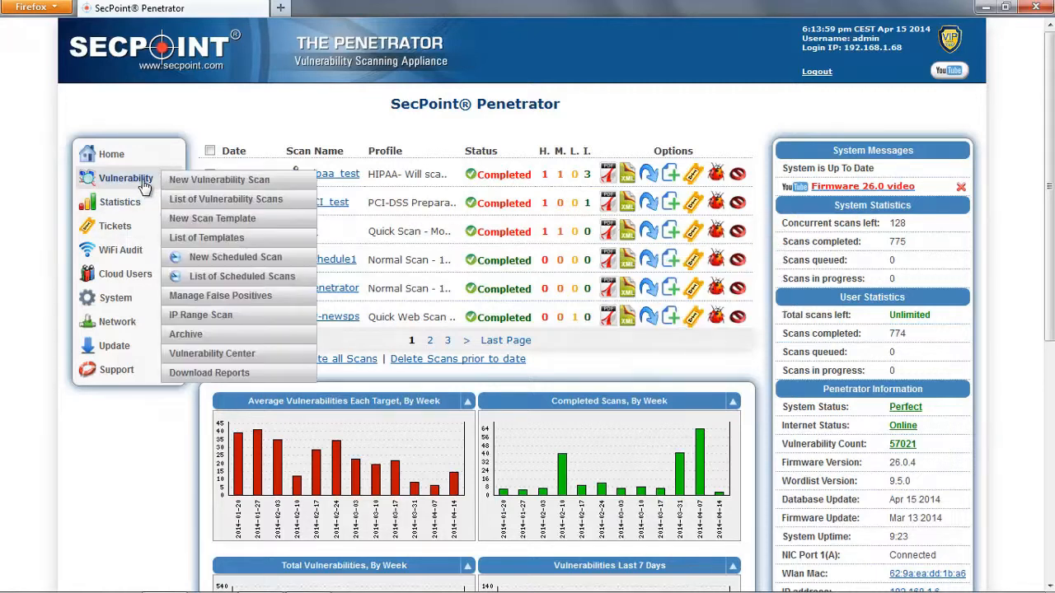
left_click(210, 373)
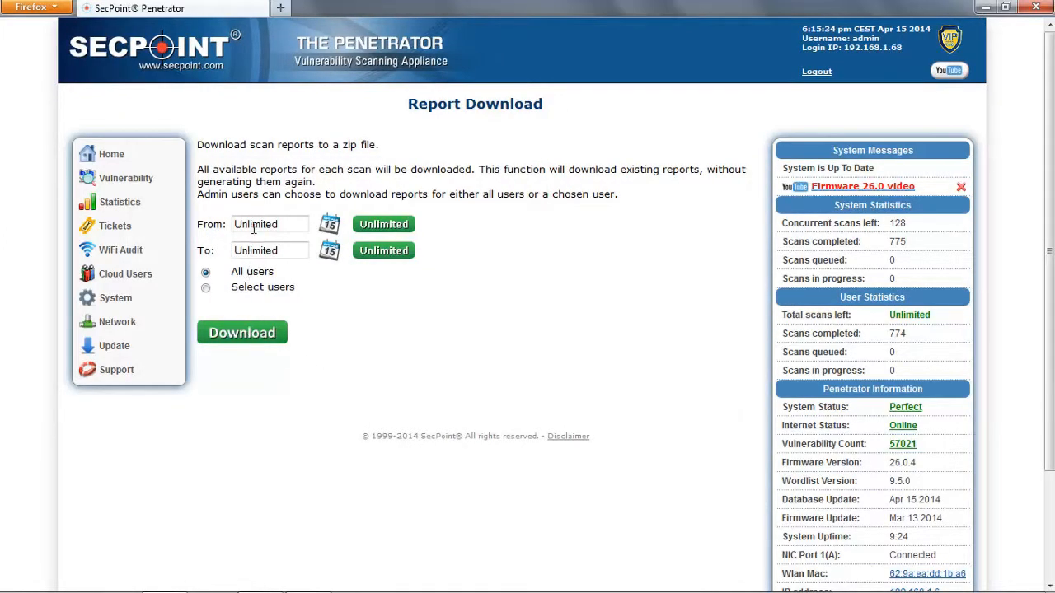
left_click(329, 224)
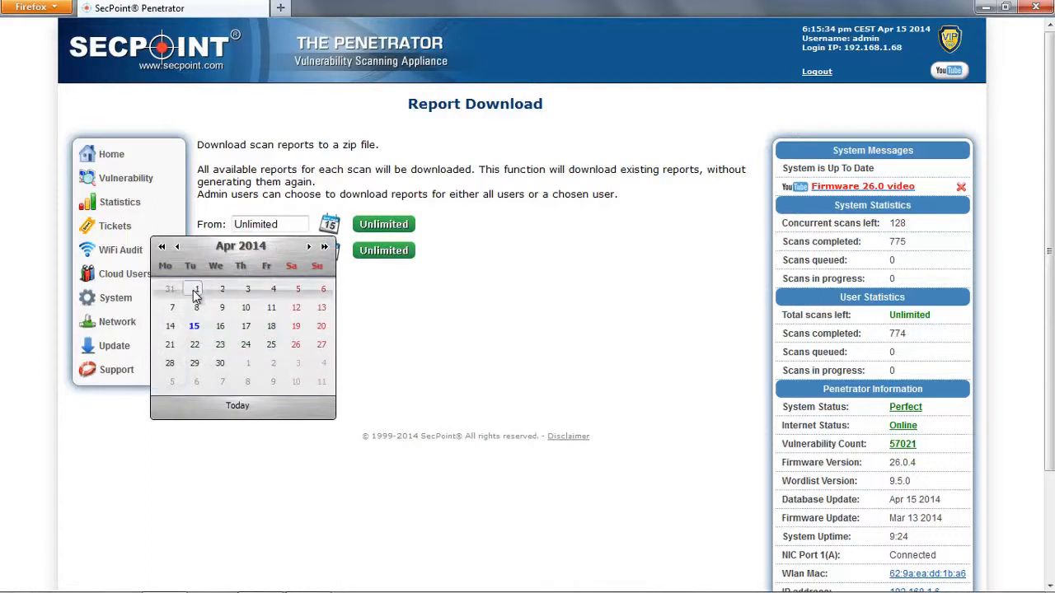
left_click(195, 292)
left_click(331, 251)
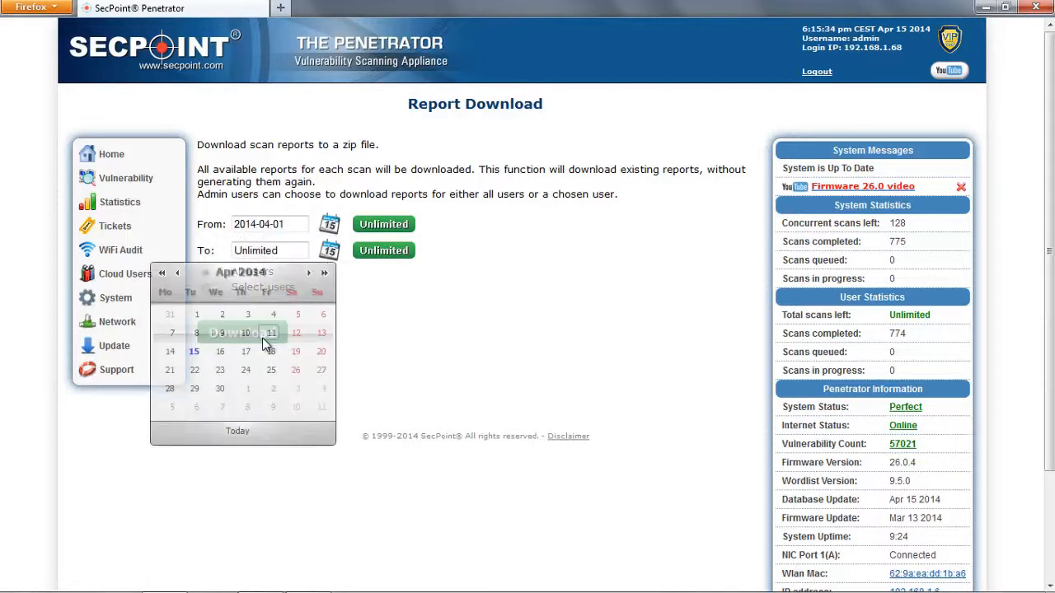
left_click(220, 390)
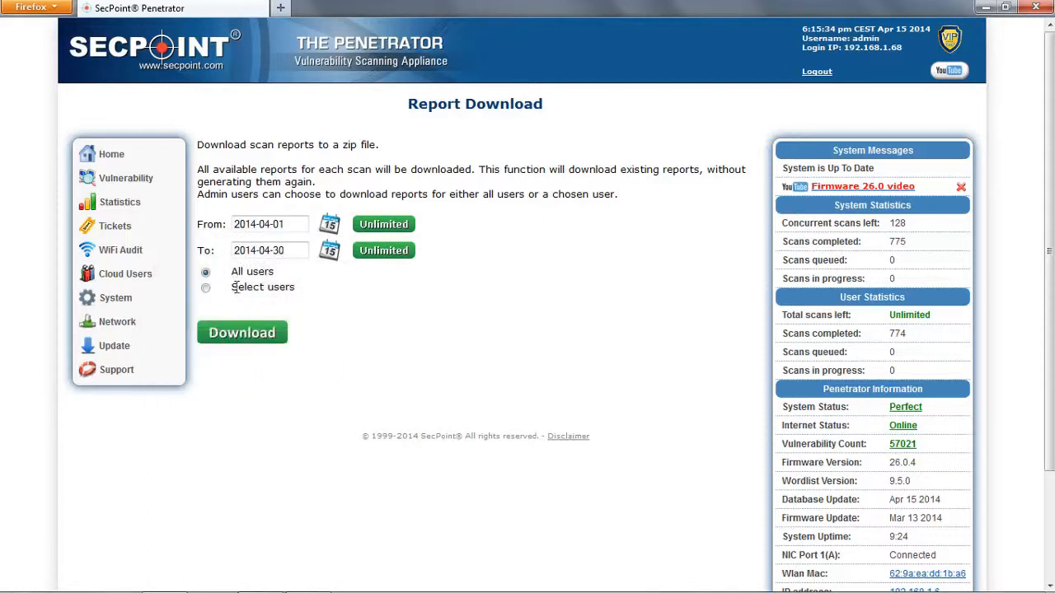
- Restrict the report download to selected users and include both listed user accounts
left_click(205, 288)
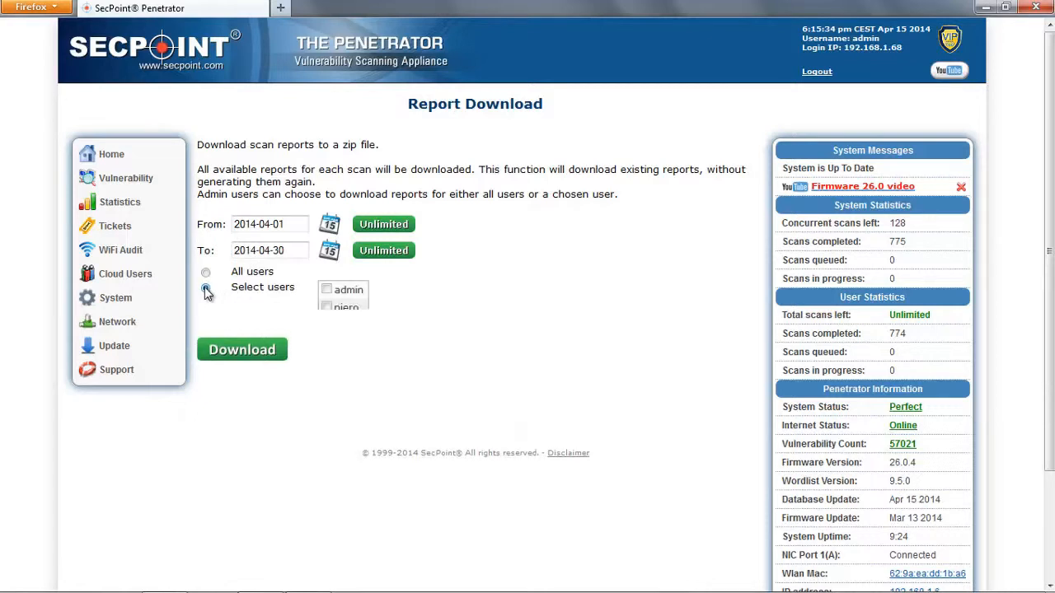
left_click(326, 291)
left_click(326, 309)
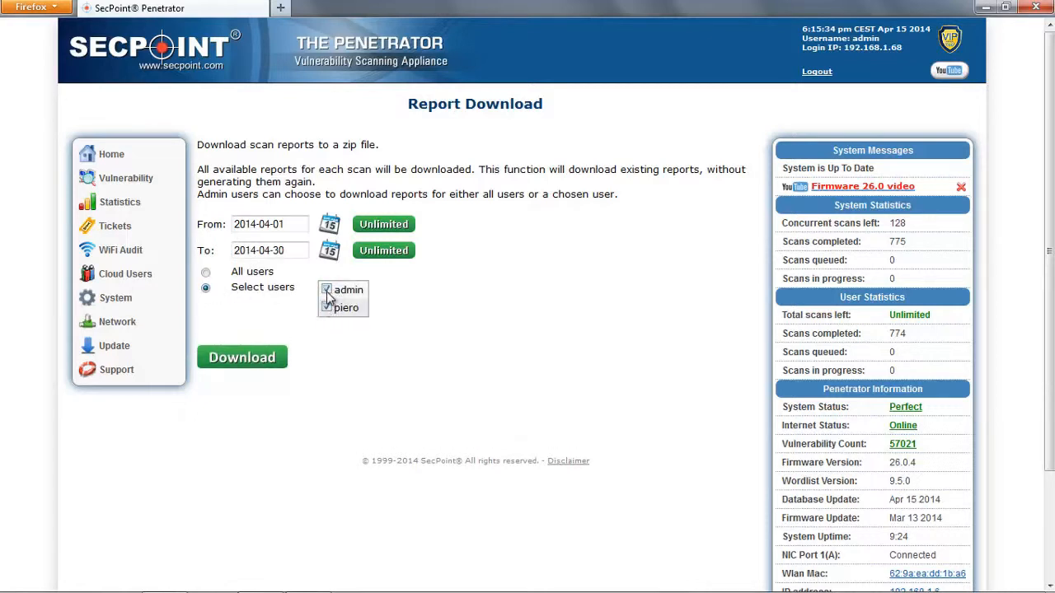
- Set the report download to all users, request the zip file and cancel the file opening dialog
left_click(206, 274)
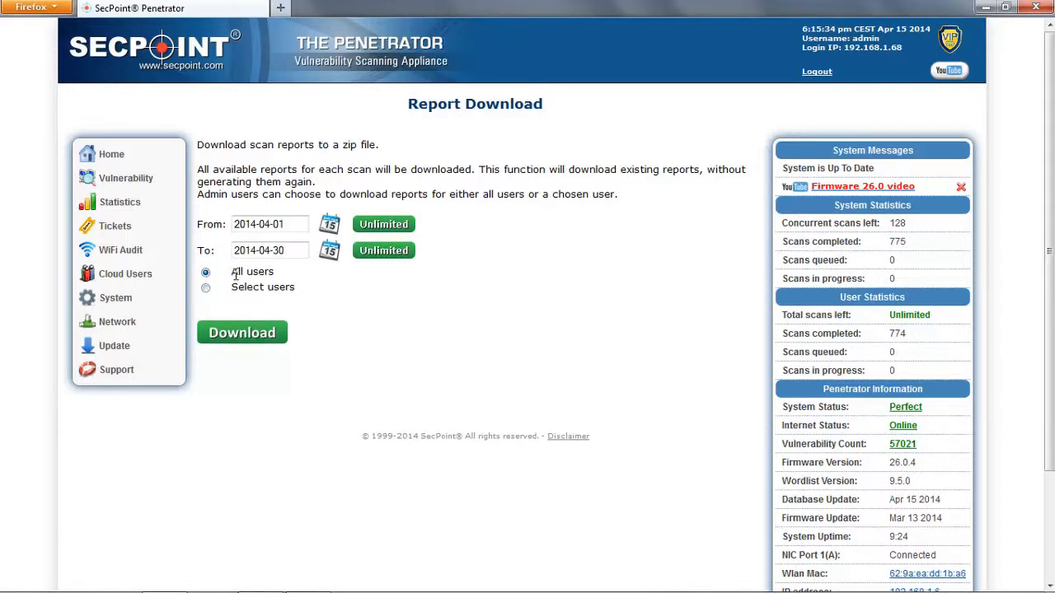
left_click(239, 334)
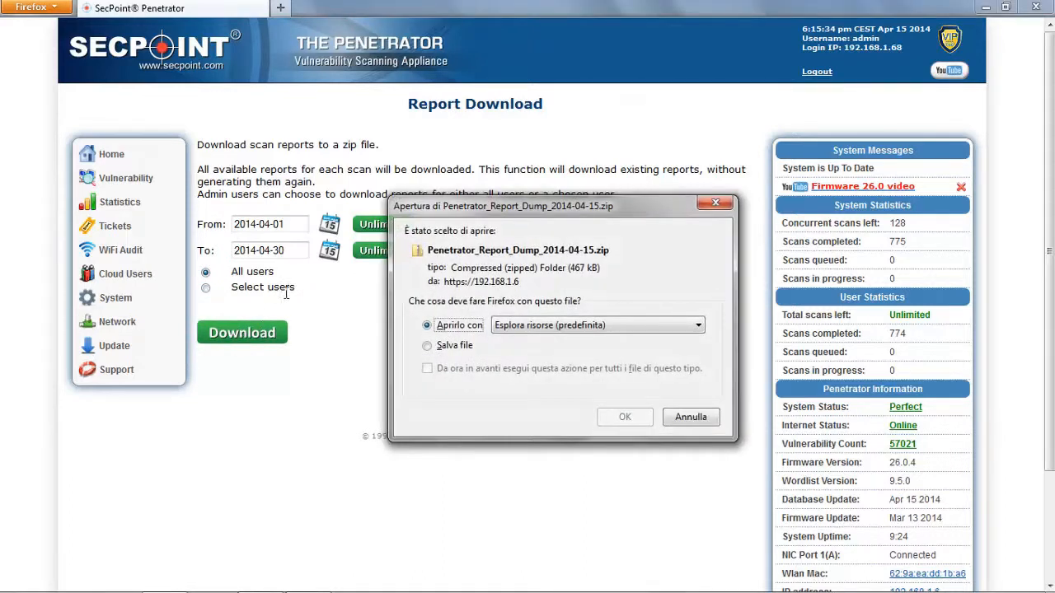
left_click(694, 419)
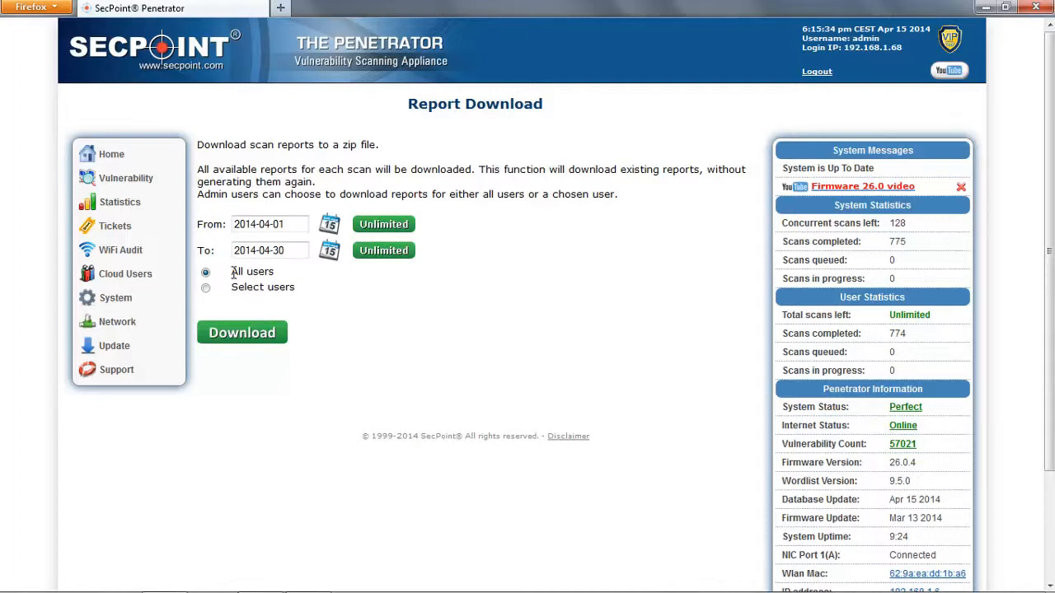
- Start a new scheduled scan named "test" and proceed to the scan frequency settings
mouse_move(133, 178)
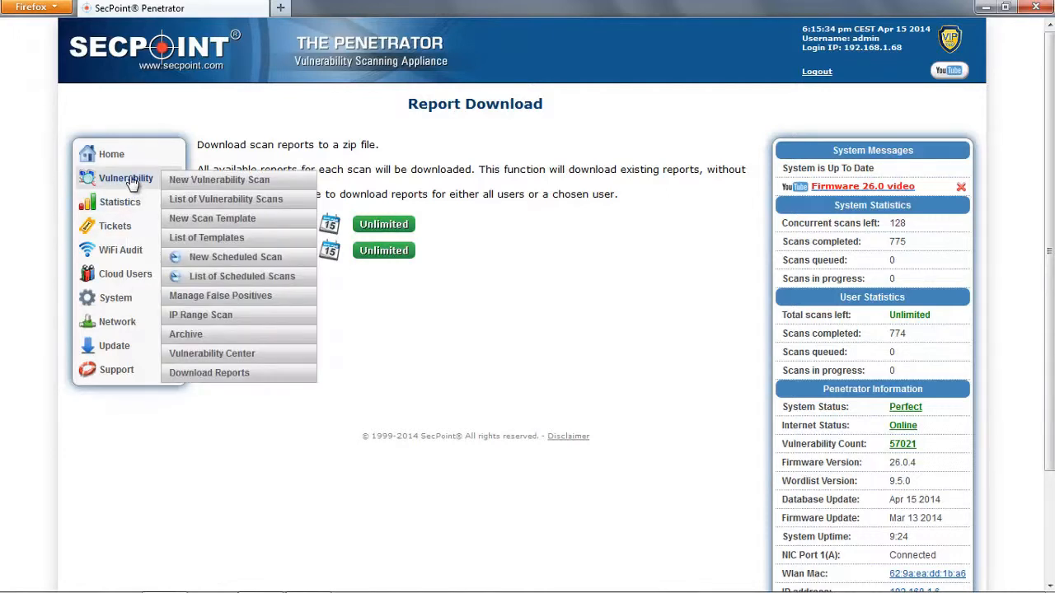
left_click(203, 259)
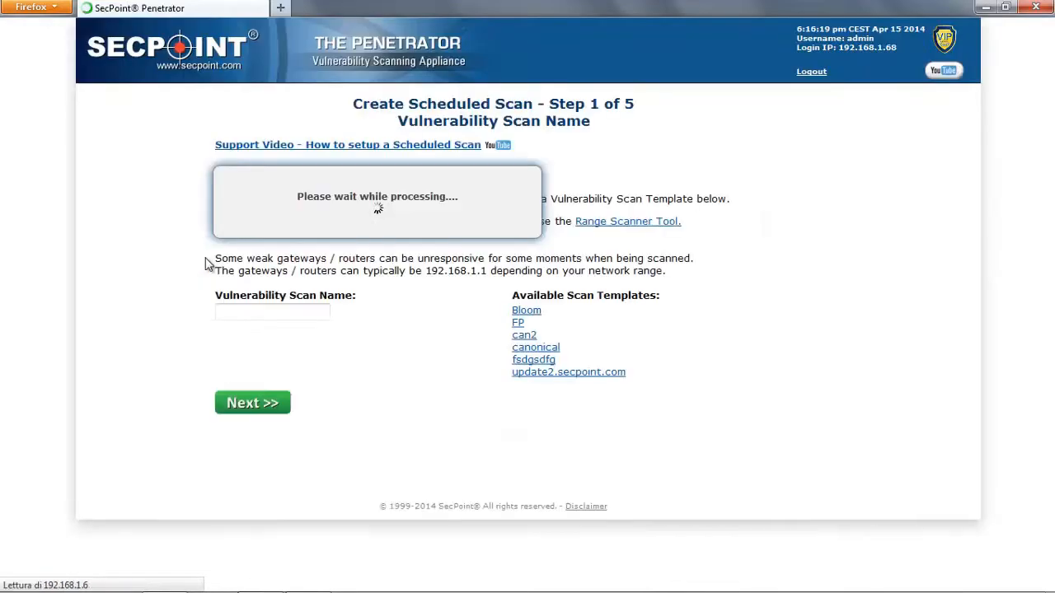
double_click(242, 310)
left_click(239, 328)
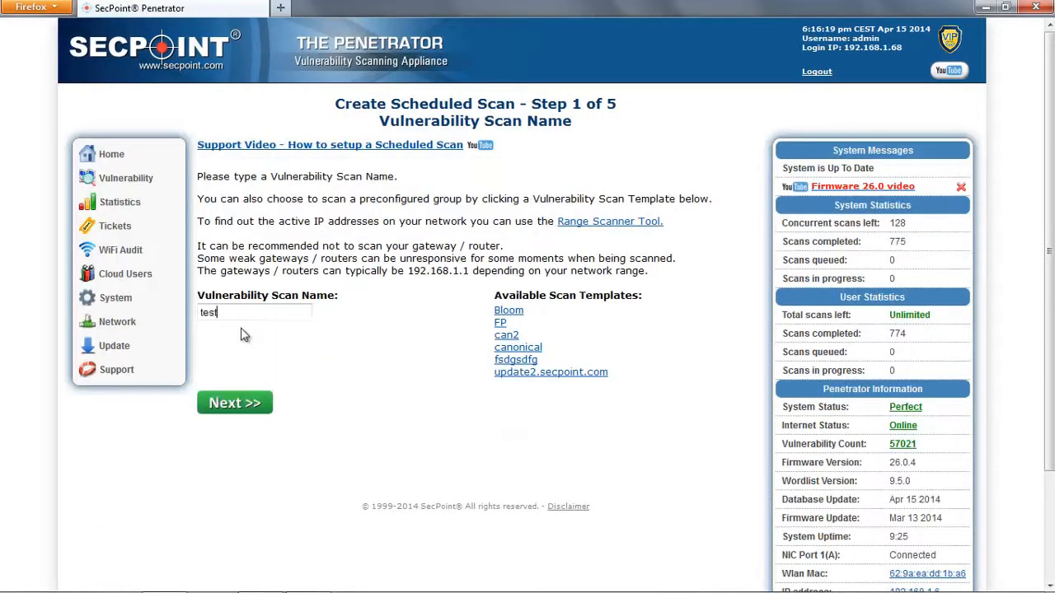
left_click(235, 403)
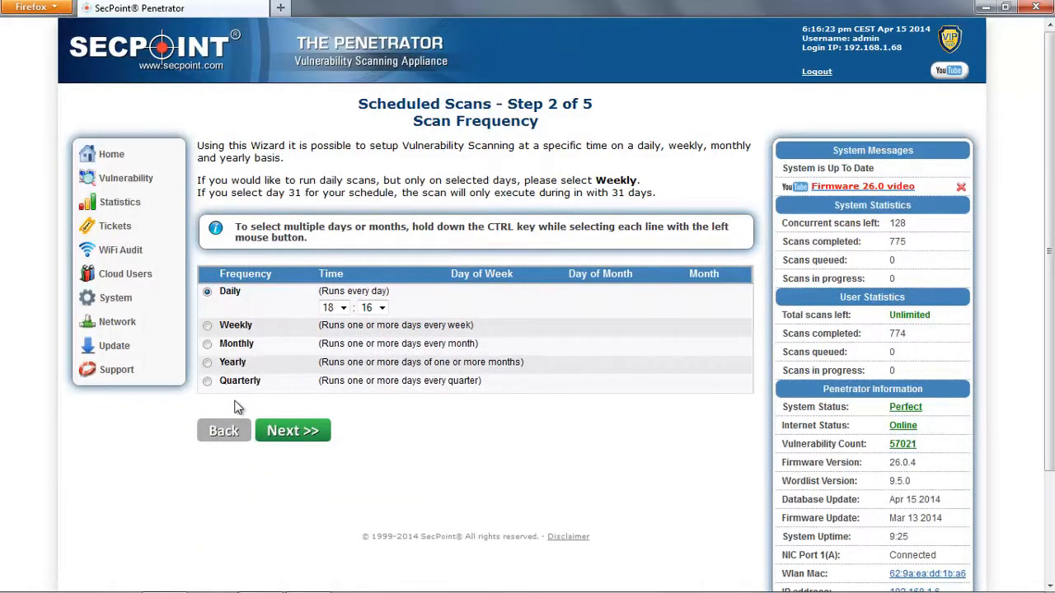
- Go through the Weekly, Monthly and Yearly frequency options and set the scheduled scan to Quarterly
left_click(207, 326)
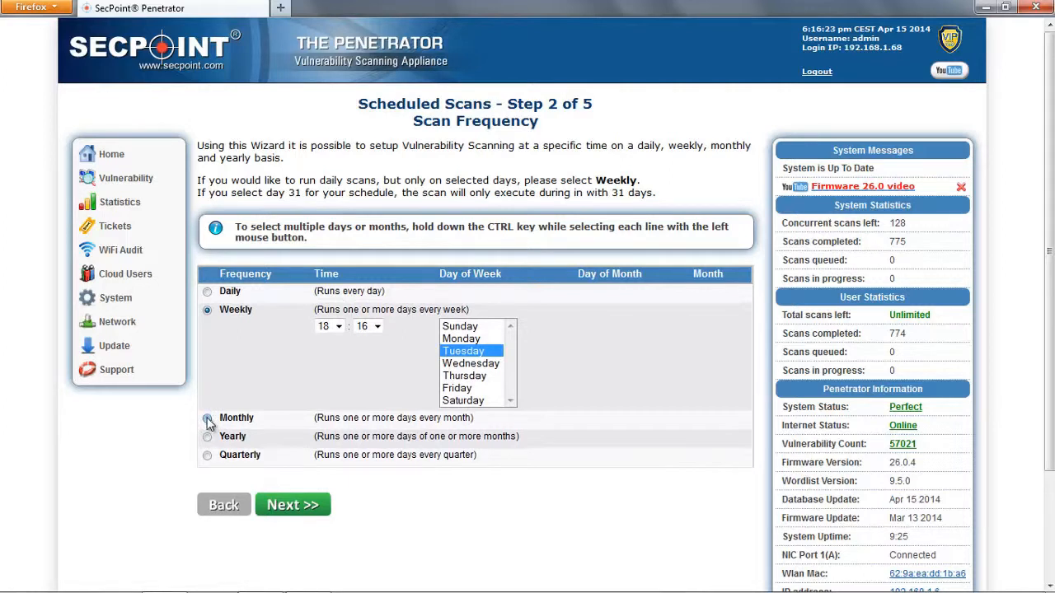
left_click(207, 419)
left_click(206, 473)
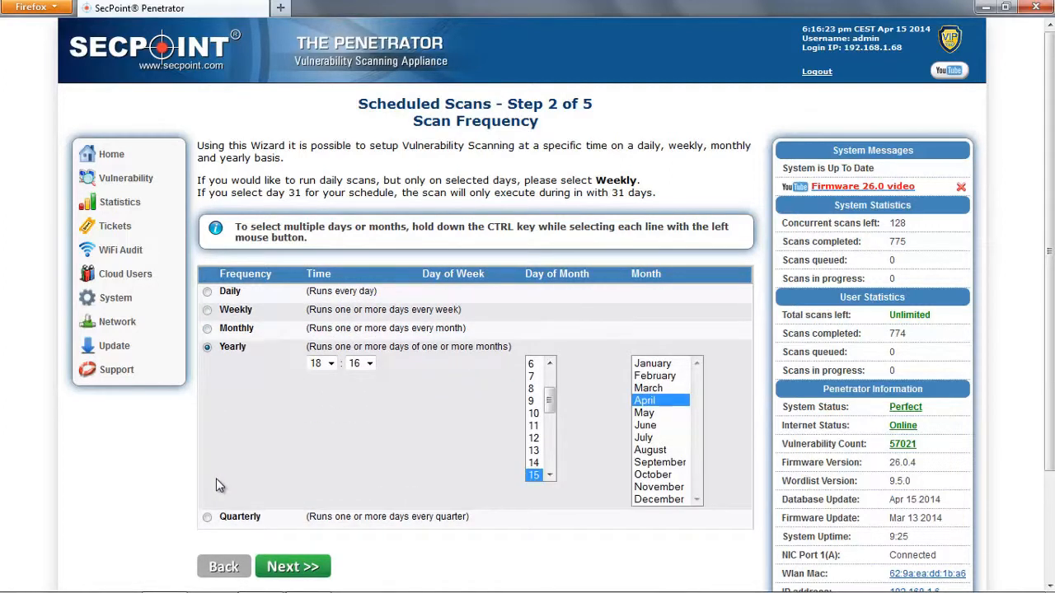
left_click(207, 514)
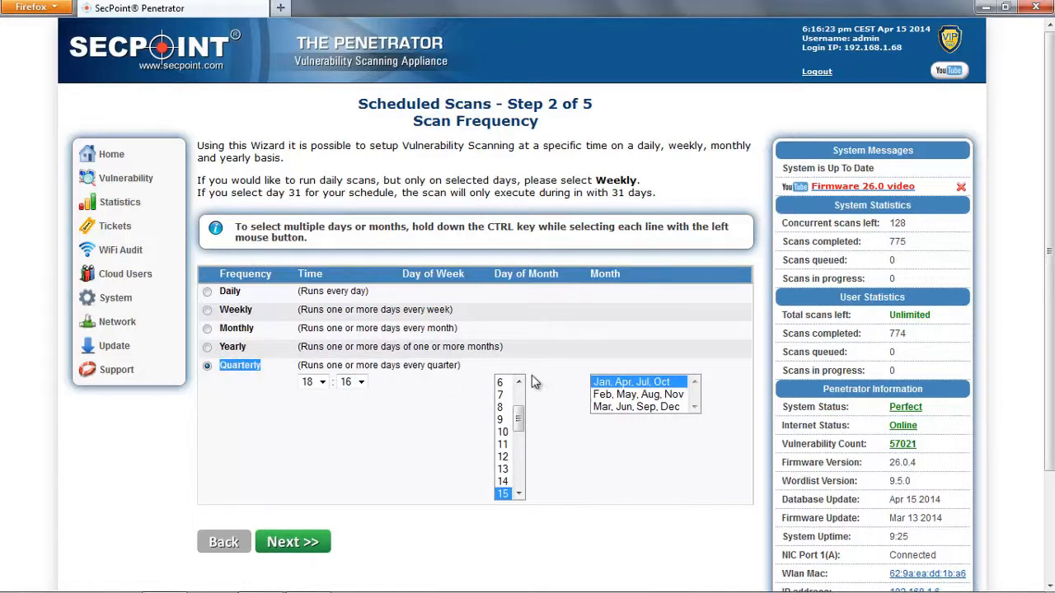
- Try the different month groups of the quarterly schedule and select Mar, Jun, Sep, Dec
left_click(576, 389)
left_click(605, 394)
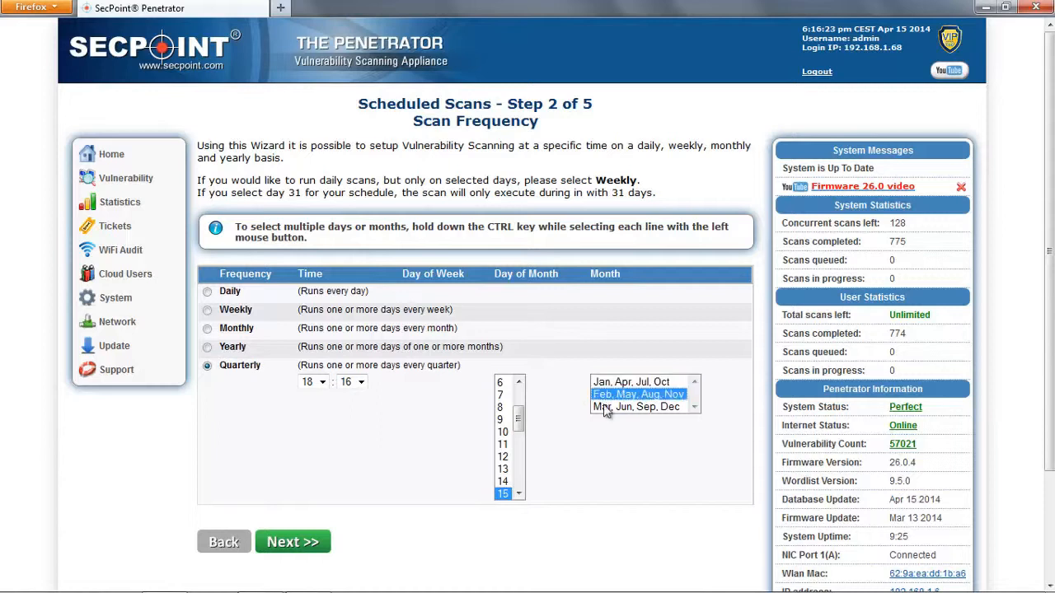
left_click(605, 406)
left_click(605, 395)
left_click(608, 385)
left_click(608, 395)
left_click(609, 407)
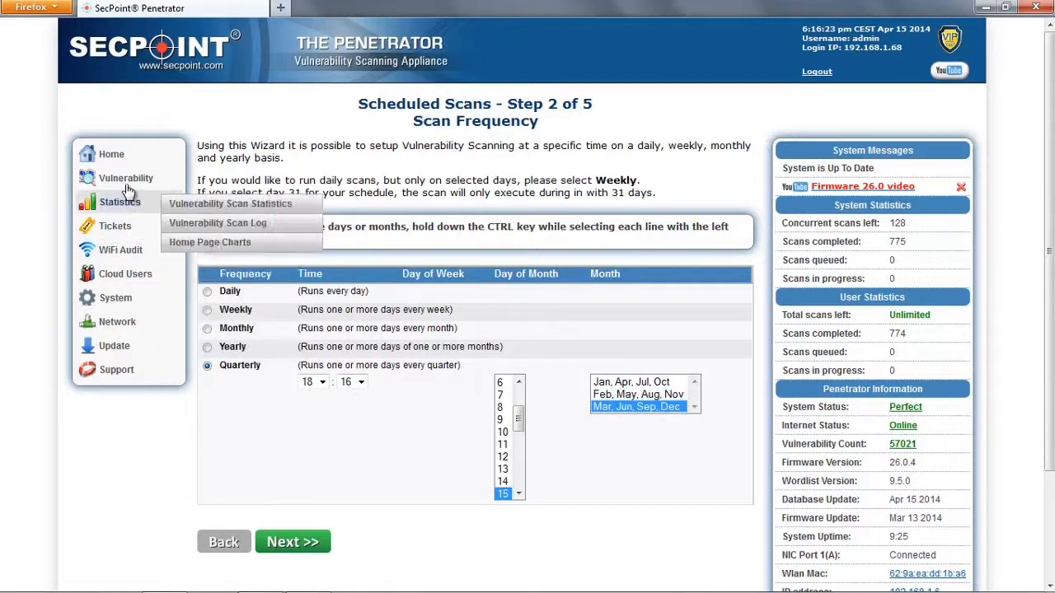
- Open the list of scheduled scans and examine the time shown for the servers-thu schedule
mouse_move(124, 178)
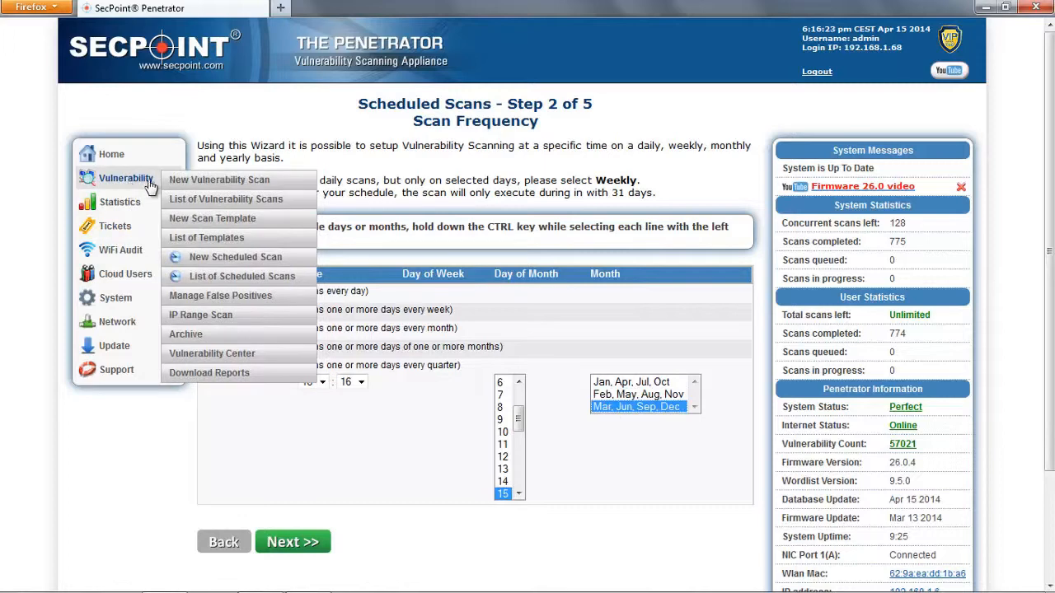
left_click(209, 277)
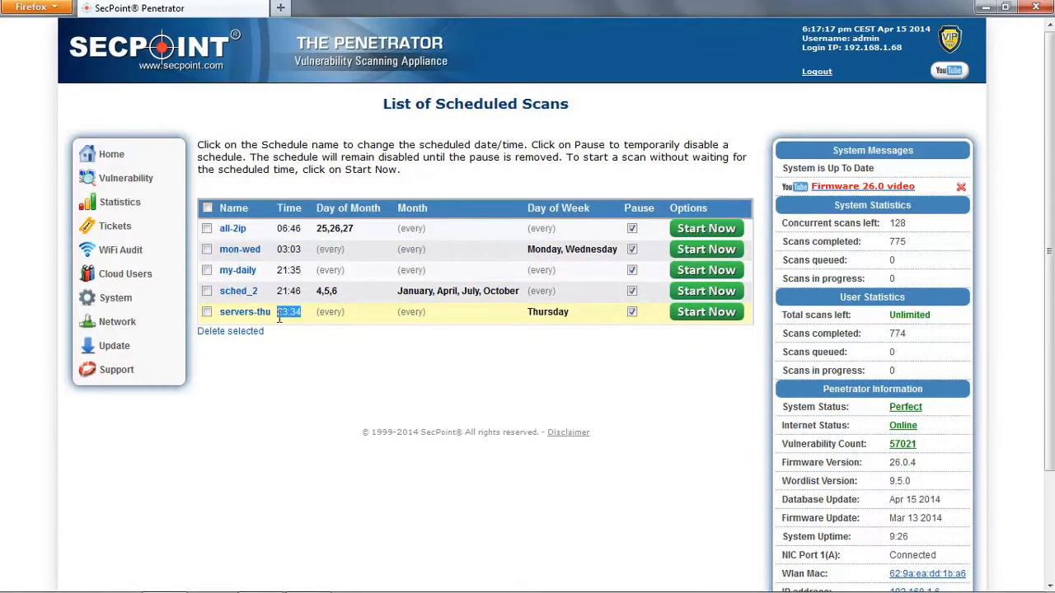
- Apply the 12 Hours time format in the date and time settings and reopen the list of scheduled scans
mouse_move(120, 298)
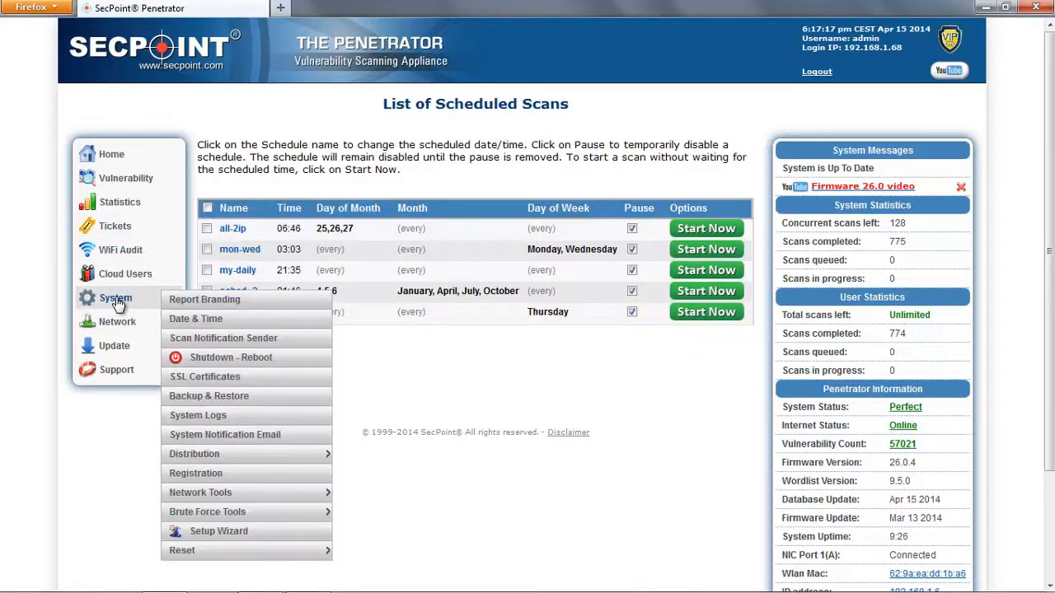
left_click(212, 319)
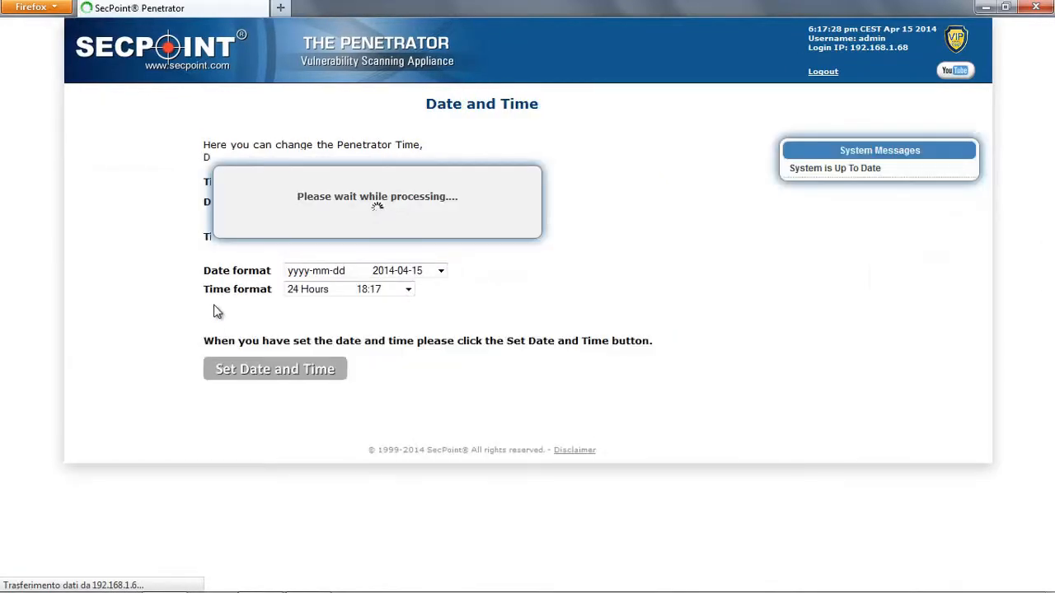
left_click(338, 293)
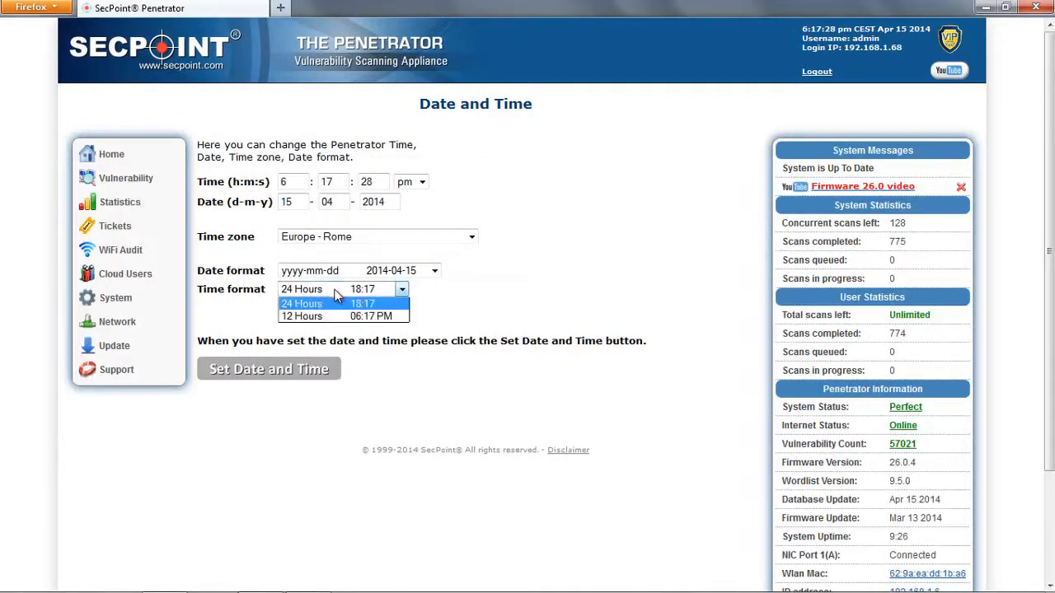
left_click(330, 316)
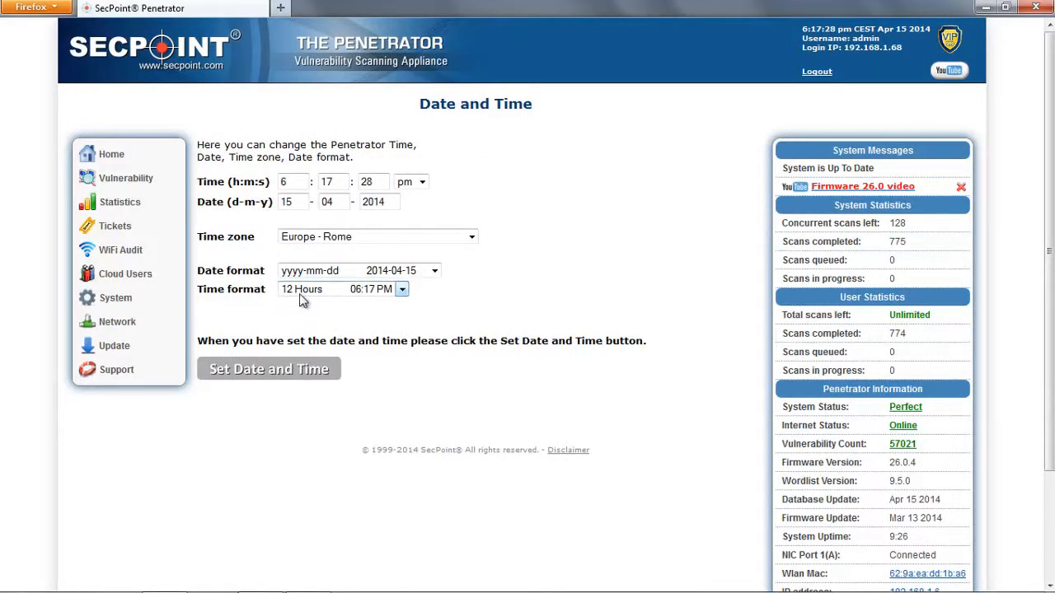
left_click(288, 371)
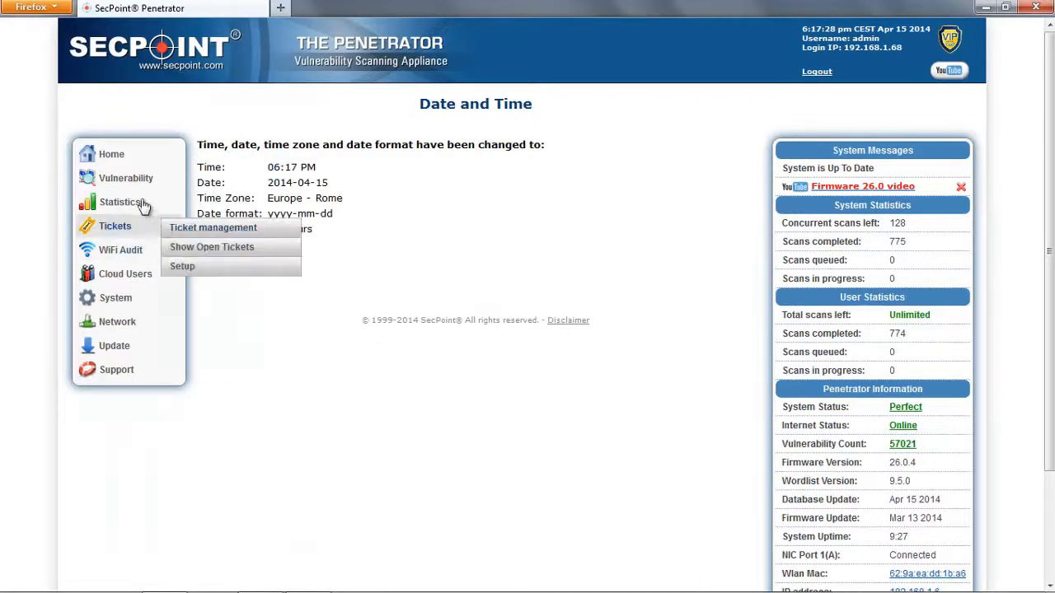
mouse_move(134, 182)
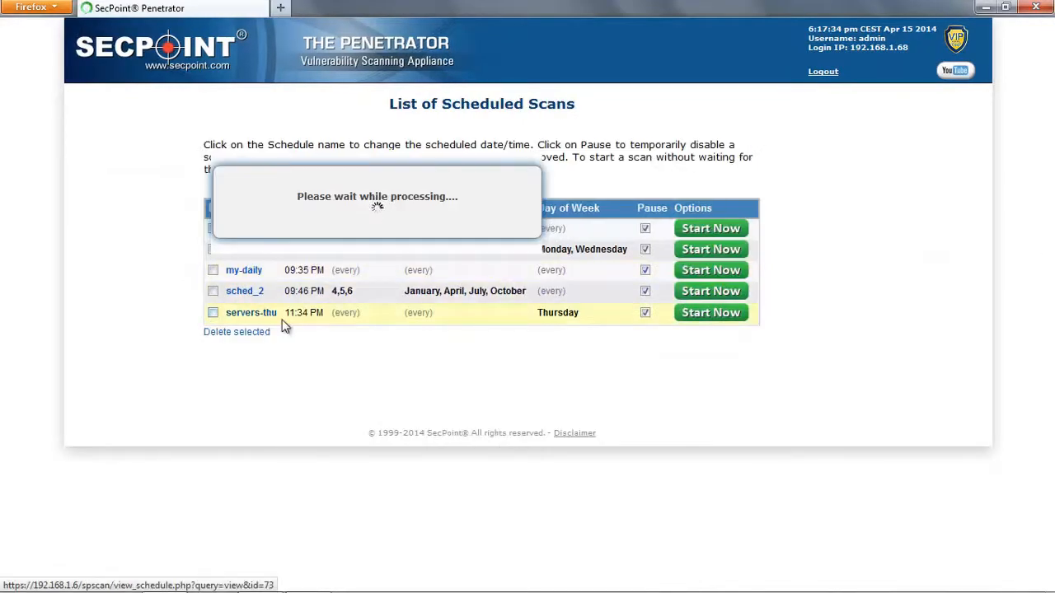